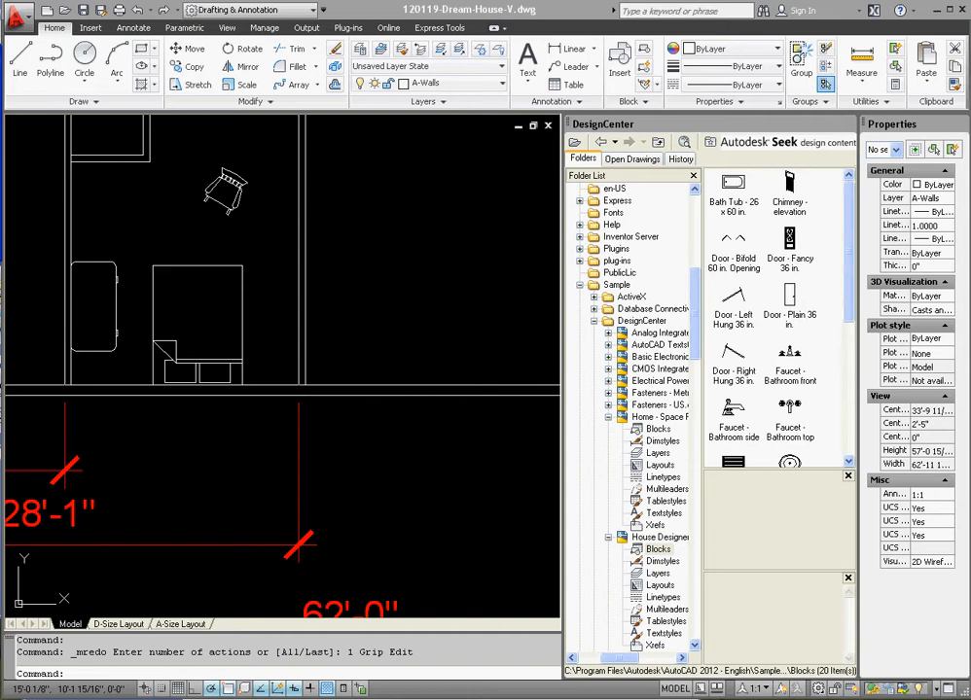
Move the loose door block from the open area onto the right face of the short vertical wall in the bedroom's upper-left jog.
{"action": "scroll", "coordinate": [301, 316], "scroll_direction": "down", "scroll_amount": 8}
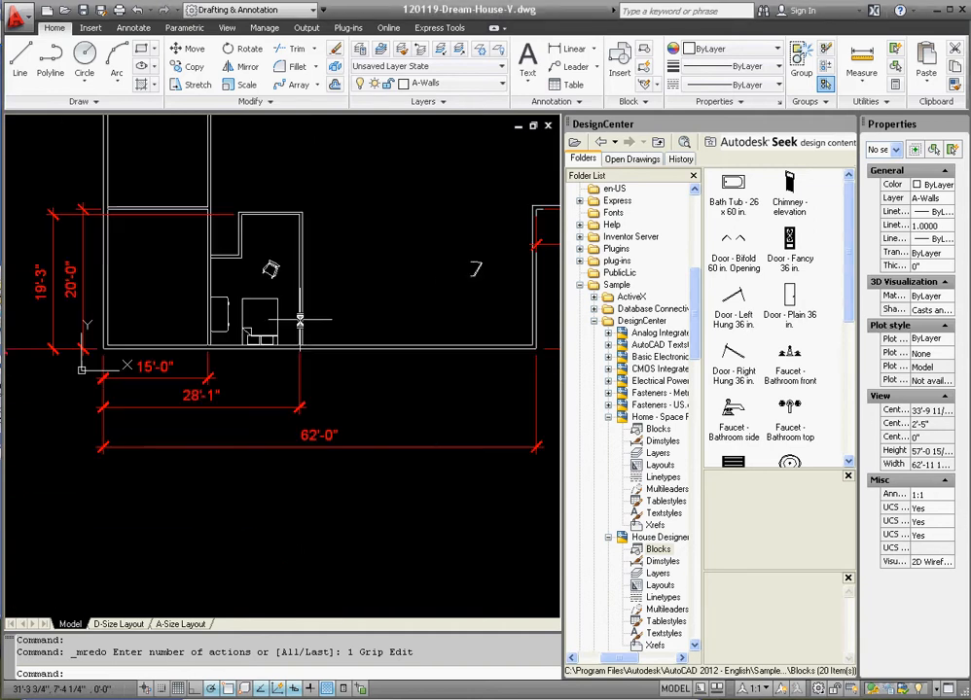
{"action": "scroll", "coordinate": [519, 297], "scroll_direction": "up", "scroll_amount": 3}
{"action": "left_click", "coordinate": [482, 282]}
{"action": "left_click", "coordinate": [418, 226]}
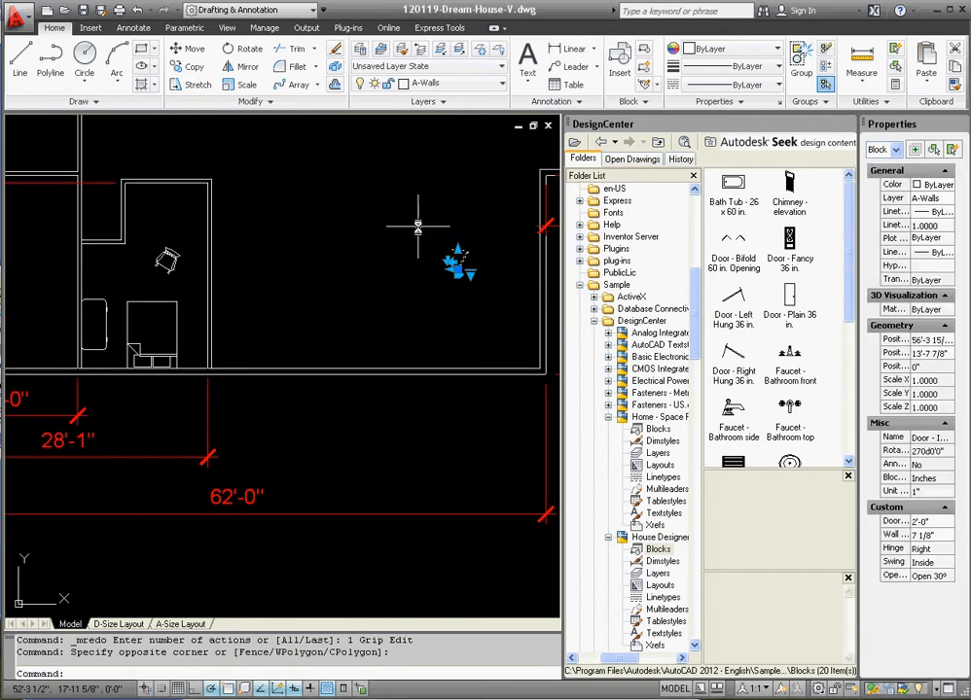
{"action": "left_click", "coordinate": [455, 263]}
{"action": "scroll", "coordinate": [329, 238], "scroll_direction": "down", "scroll_amount": 5}
{"action": "scroll", "coordinate": [329, 239], "scroll_direction": "up", "scroll_amount": 5}
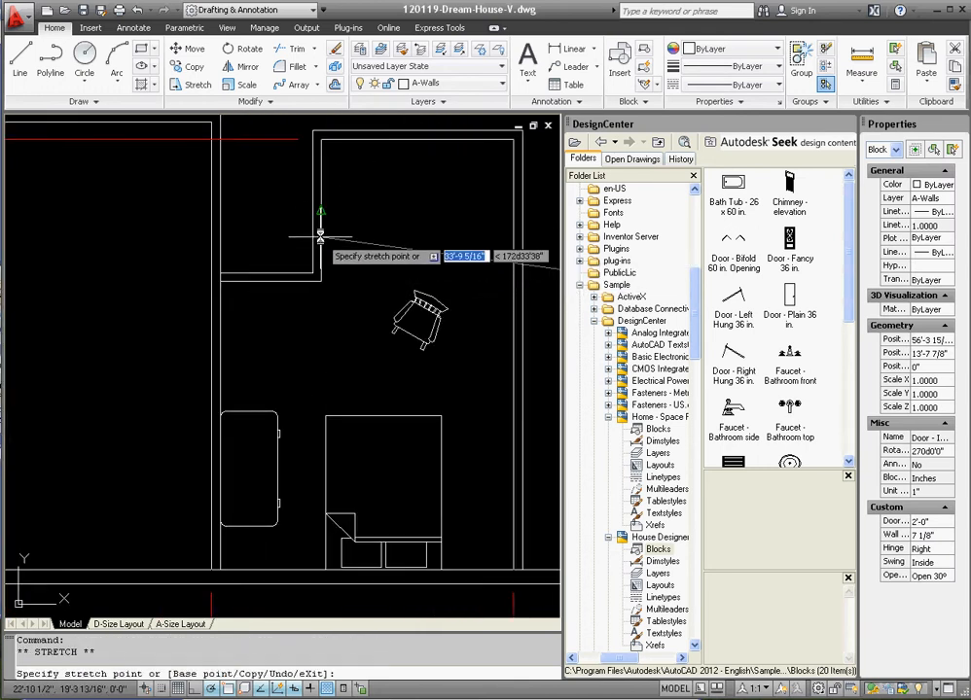
{"action": "left_click", "coordinate": [321, 211]}
{"action": "scroll", "coordinate": [324, 205], "scroll_direction": "up", "scroll_amount": 2}
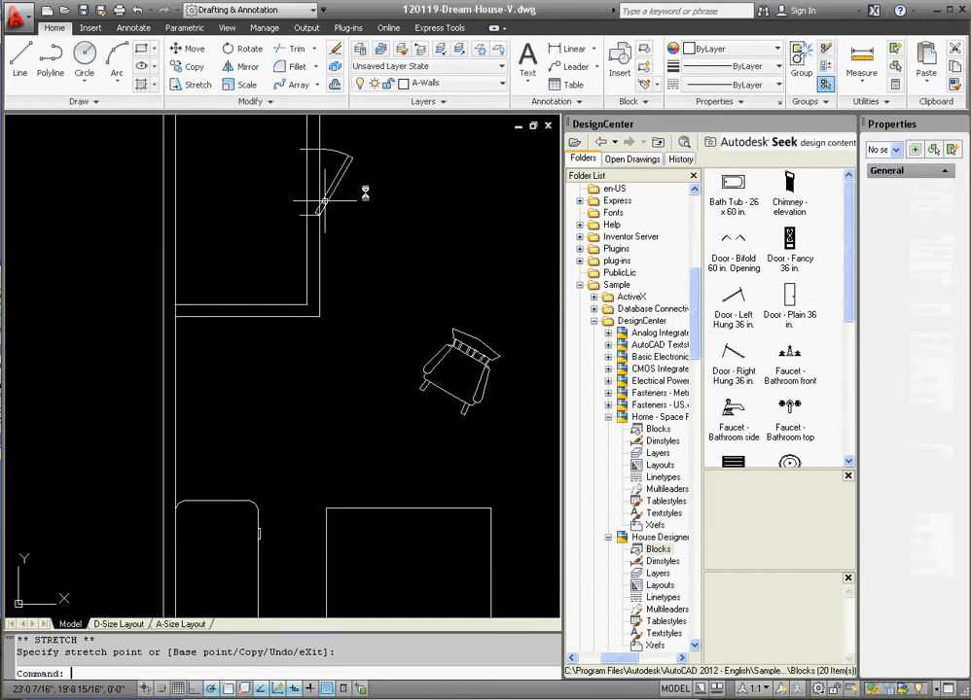
{"action": "key", "text": "Escape"}
{"action": "key", "text": "Escape"}
{"action": "scroll", "coordinate": [331, 209], "scroll_direction": "down", "scroll_amount": 2}
{"action": "scroll", "coordinate": [346, 216], "scroll_direction": "up", "scroll_amount": 3}
{"action": "left_click", "coordinate": [347, 199]}
{"action": "left_click", "coordinate": [344, 192]}
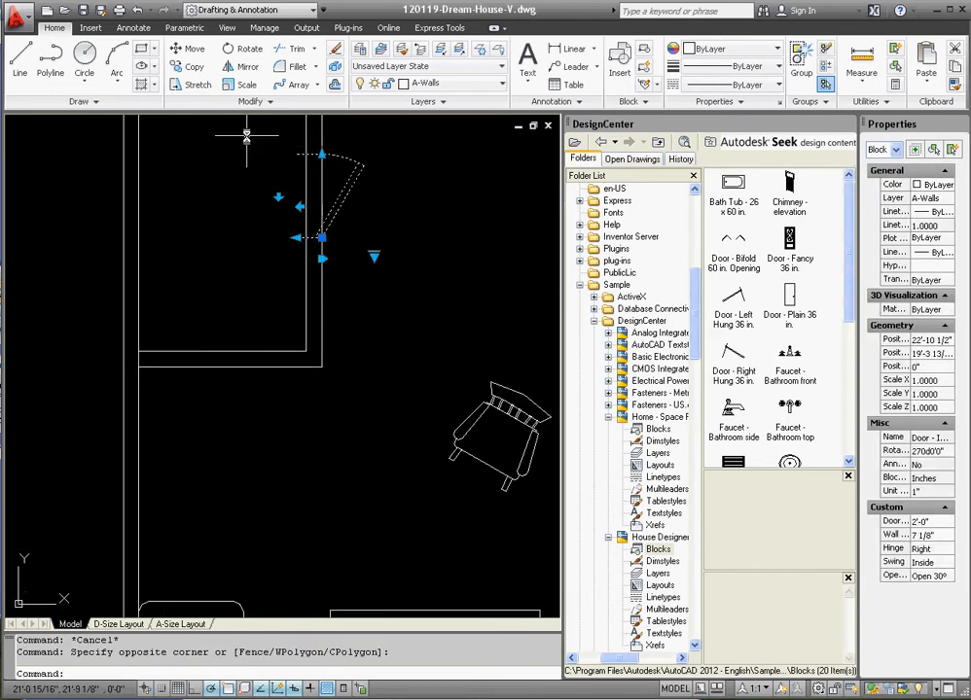
{"action": "scroll", "coordinate": [321, 244], "scroll_direction": "up", "scroll_amount": 3}
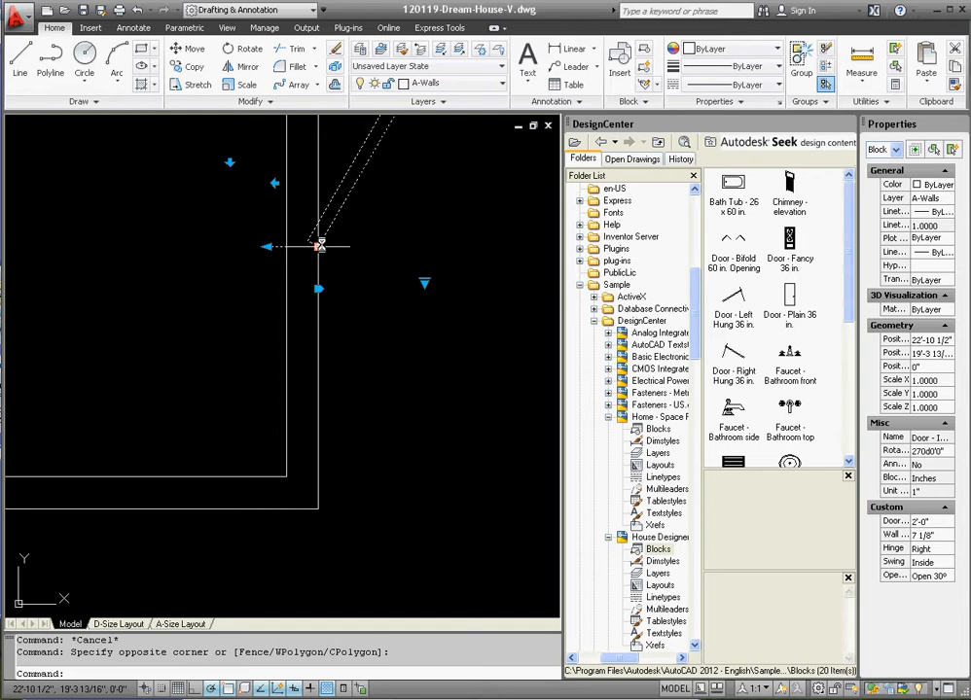
{"action": "scroll", "coordinate": [352, 321], "scroll_direction": "down", "scroll_amount": 3}
{"action": "scroll", "coordinate": [342, 216], "scroll_direction": "up", "scroll_amount": 2}
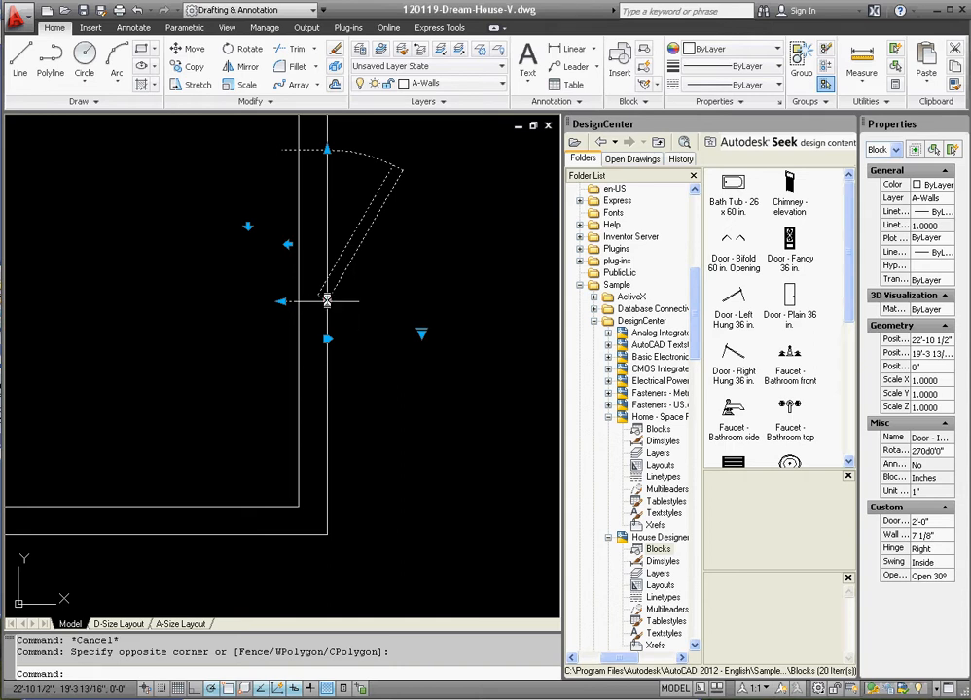
{"action": "left_click", "coordinate": [327, 338]}
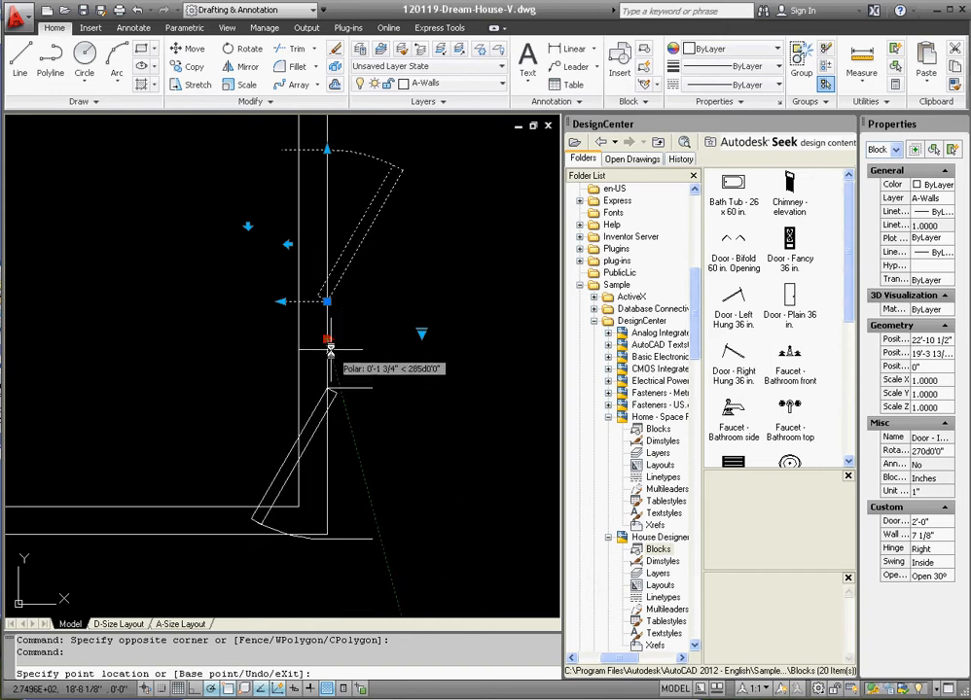
{"action": "key", "text": "Escape"}
{"action": "key", "text": "Escape"}
Move the door block about 1'-7" straight down along the short vertical wall.
{"action": "left_click", "coordinate": [381, 219]}
{"action": "left_click", "coordinate": [370, 206]}
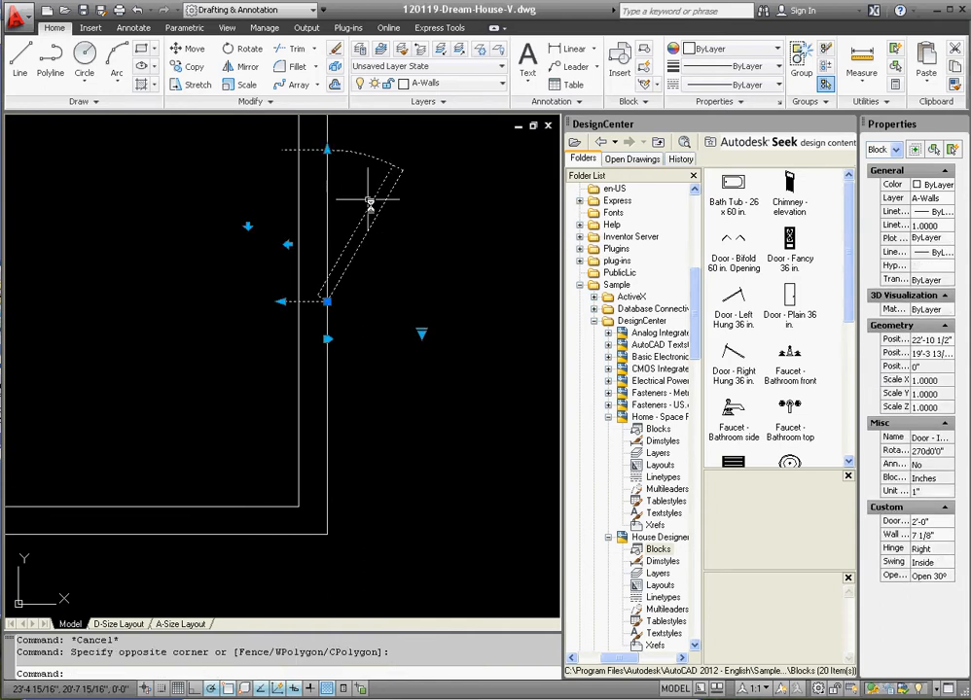
{"action": "left_click", "coordinate": [326, 303]}
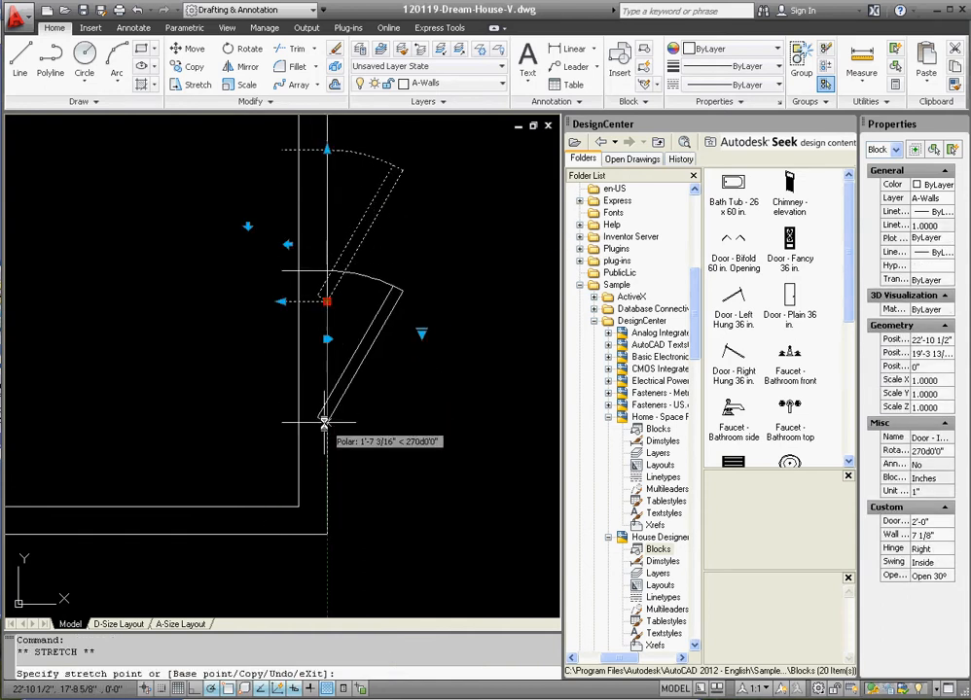
{"action": "left_click", "coordinate": [324, 422]}
{"action": "key", "text": "Escape"}
{"action": "key", "text": "Escape"}
Flip the bedroom door block to a left hinge so the door hangs from the opening's upper end.
{"action": "scroll", "coordinate": [308, 307], "scroll_direction": "down", "scroll_amount": 4}
{"action": "scroll", "coordinate": [333, 305], "scroll_direction": "up", "scroll_amount": 3}
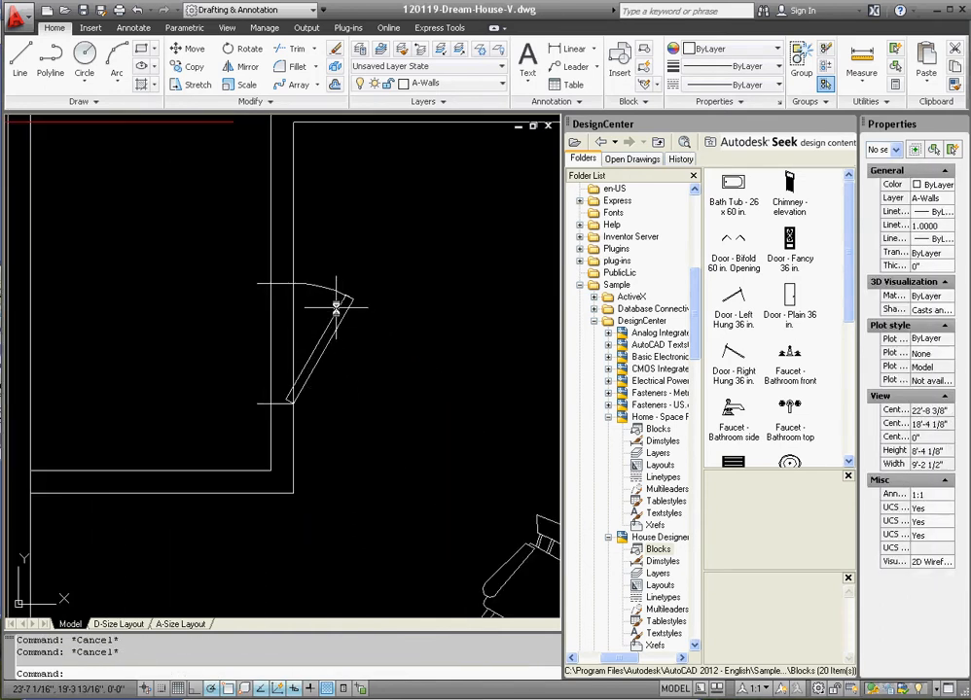
{"action": "scroll", "coordinate": [336, 306], "scroll_direction": "down", "scroll_amount": 4}
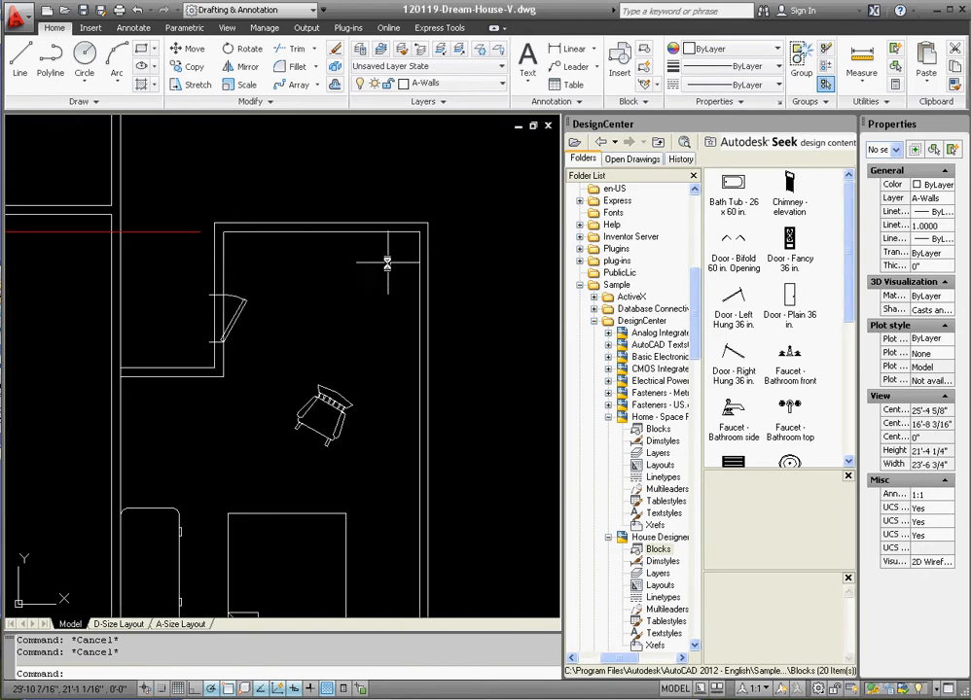
{"action": "scroll", "coordinate": [209, 301], "scroll_direction": "up", "scroll_amount": 2}
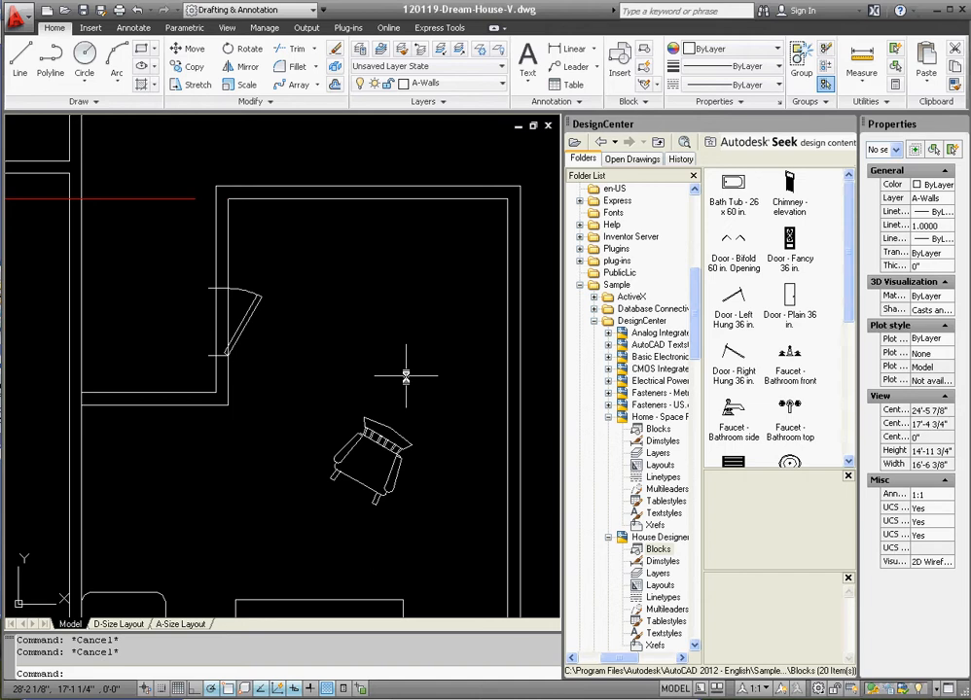
{"action": "scroll", "coordinate": [224, 312], "scroll_direction": "up", "scroll_amount": 3}
{"action": "left_click", "coordinate": [321, 255]}
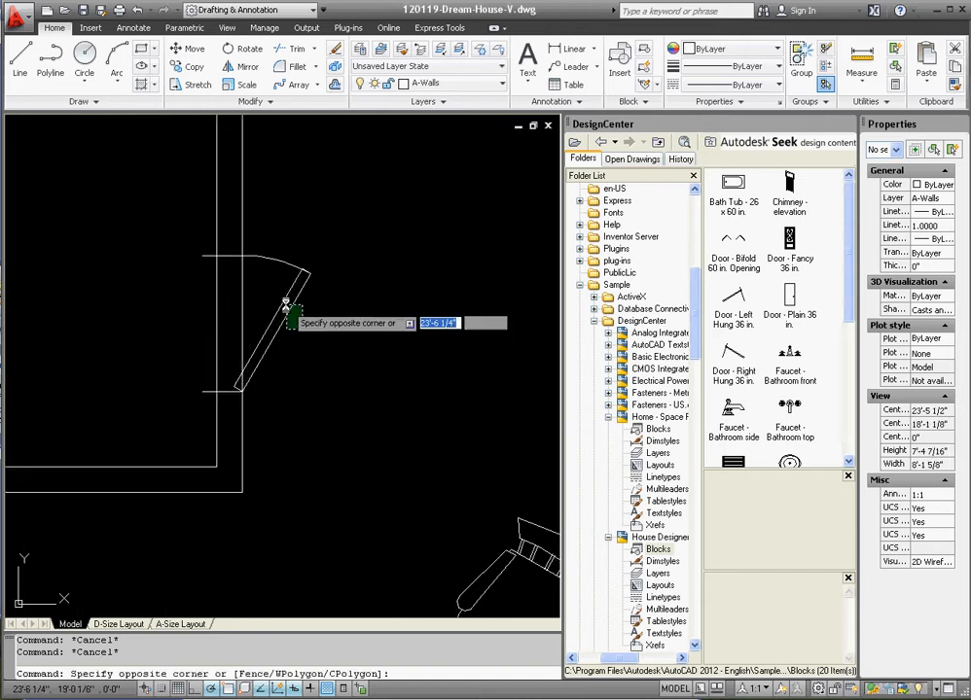
{"action": "left_click", "coordinate": [286, 302]}
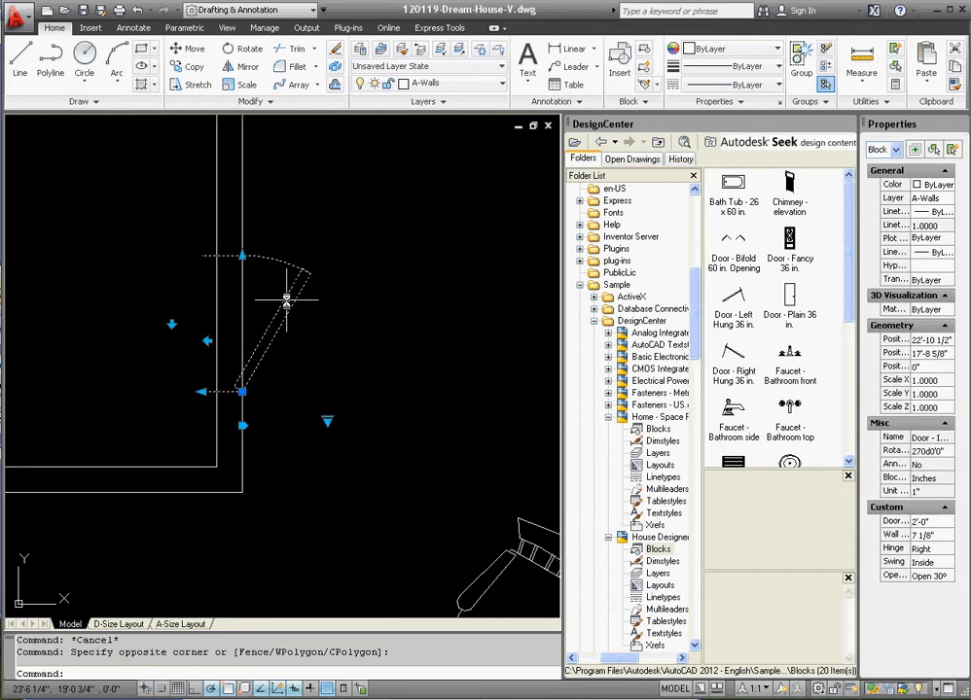
{"action": "left_click", "coordinate": [172, 323]}
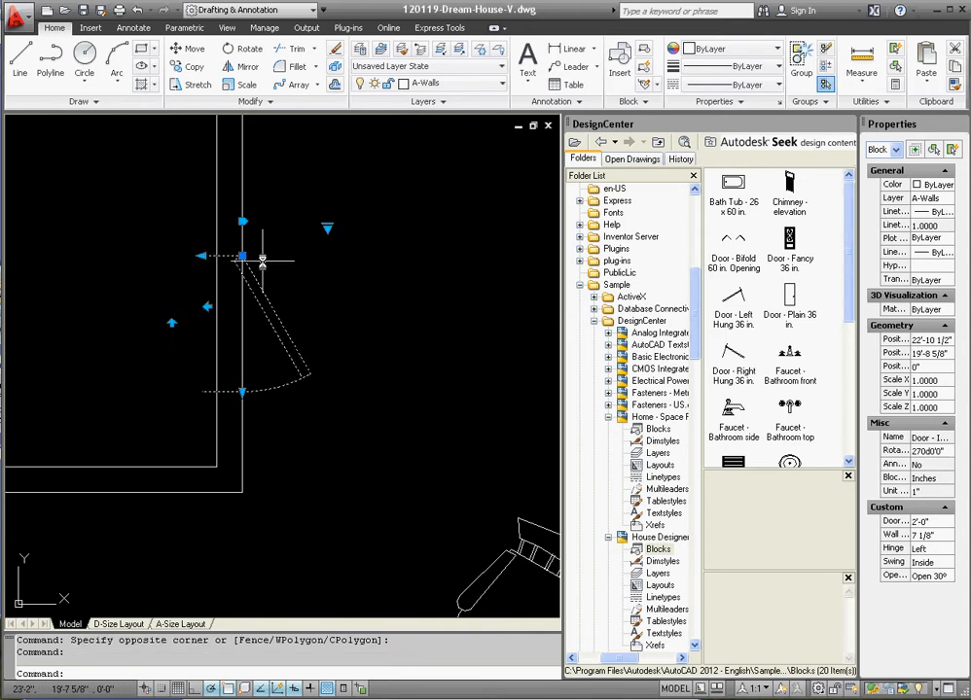
{"action": "scroll", "coordinate": [272, 238], "scroll_direction": "down", "scroll_amount": 3}
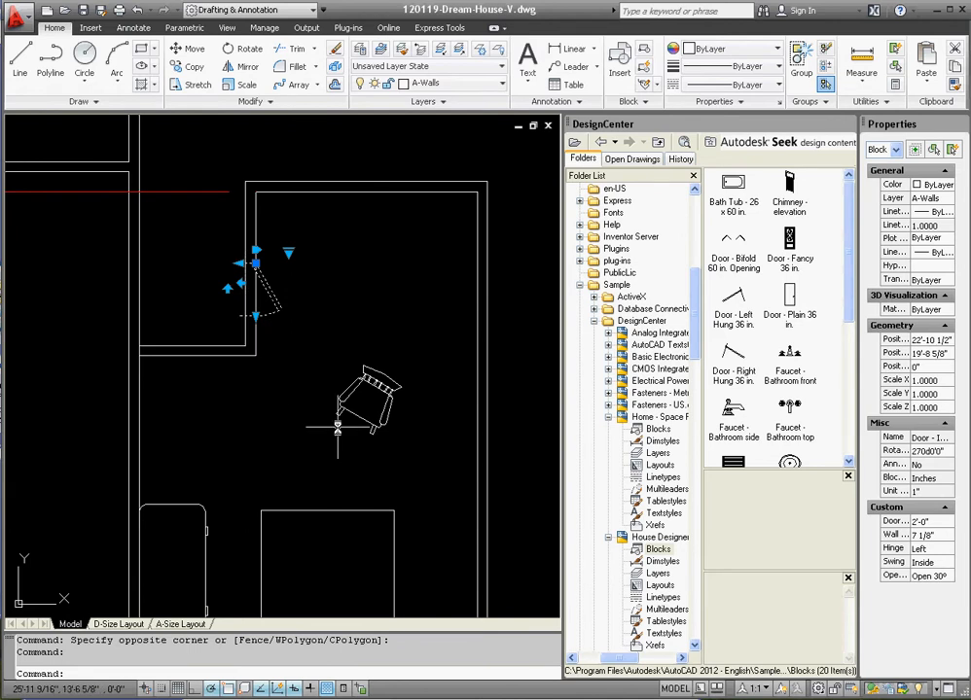
{"action": "key", "text": "Escape"}
{"action": "key", "text": "Escape"}
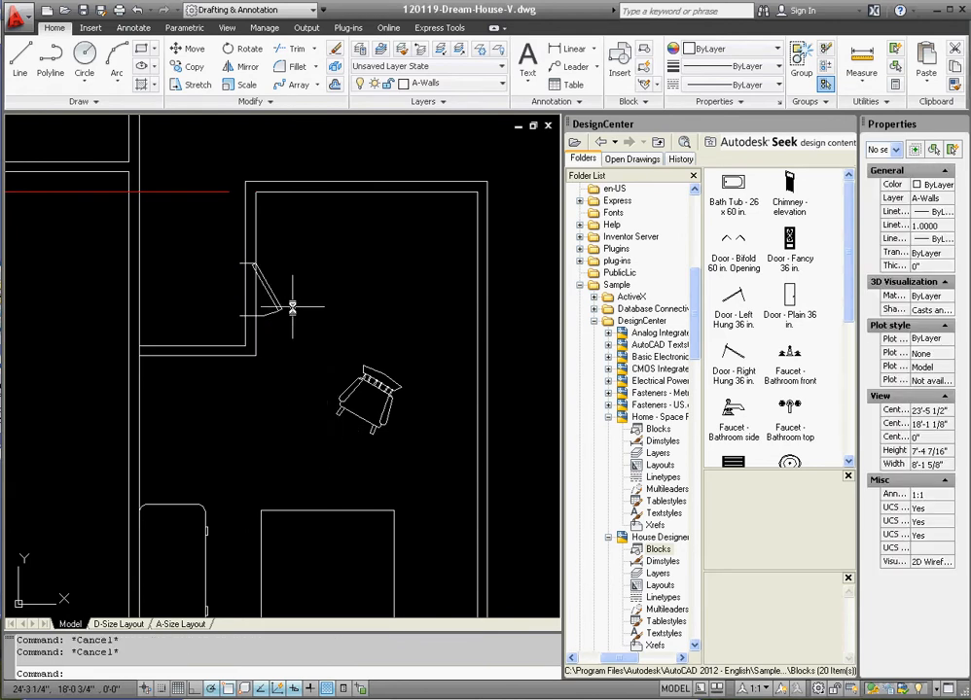
Set the bedroom door block's wall thickness to 4 1/2", ending its jambs on the wall's opposite face.
{"action": "scroll", "coordinate": [288, 307], "scroll_direction": "up", "scroll_amount": 3}
{"action": "left_click", "coordinate": [288, 307]}
{"action": "left_click", "coordinate": [255, 284]}
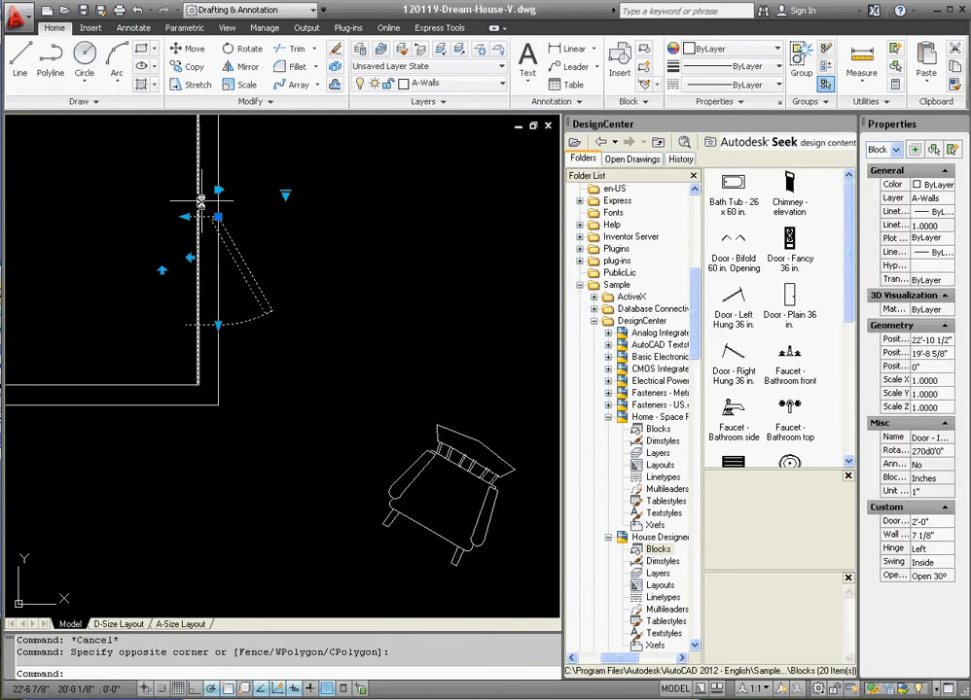
{"action": "scroll", "coordinate": [185, 232], "scroll_direction": "up", "scroll_amount": 3}
{"action": "left_click", "coordinate": [180, 232]}
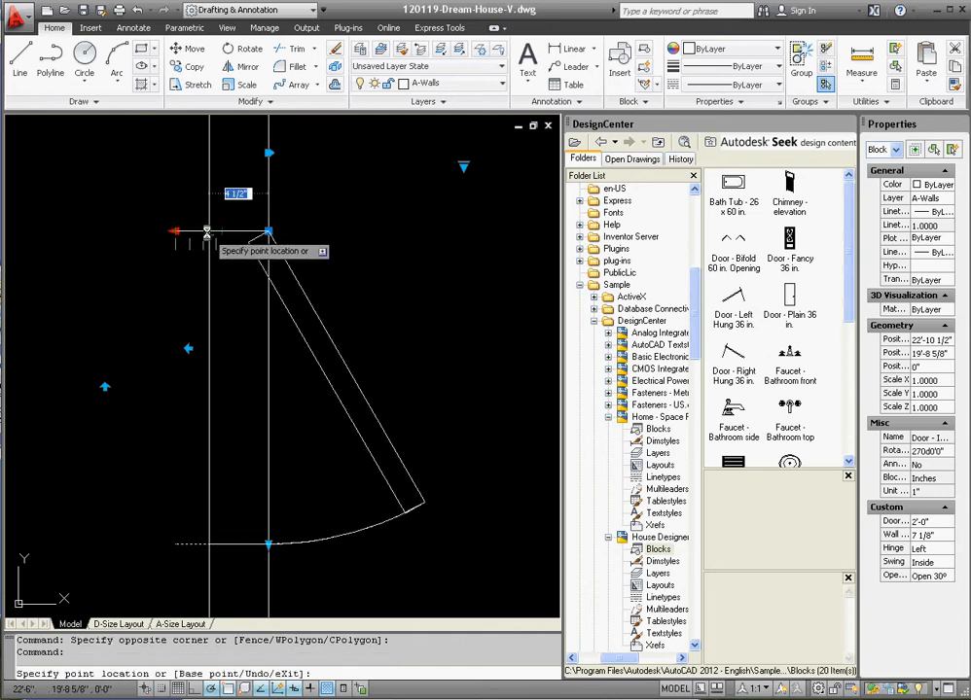
{"action": "left_click", "coordinate": [207, 231]}
{"action": "scroll", "coordinate": [330, 225], "scroll_direction": "down", "scroll_amount": 3}
{"action": "key", "text": "Escape"}
{"action": "key", "text": "Escape"}
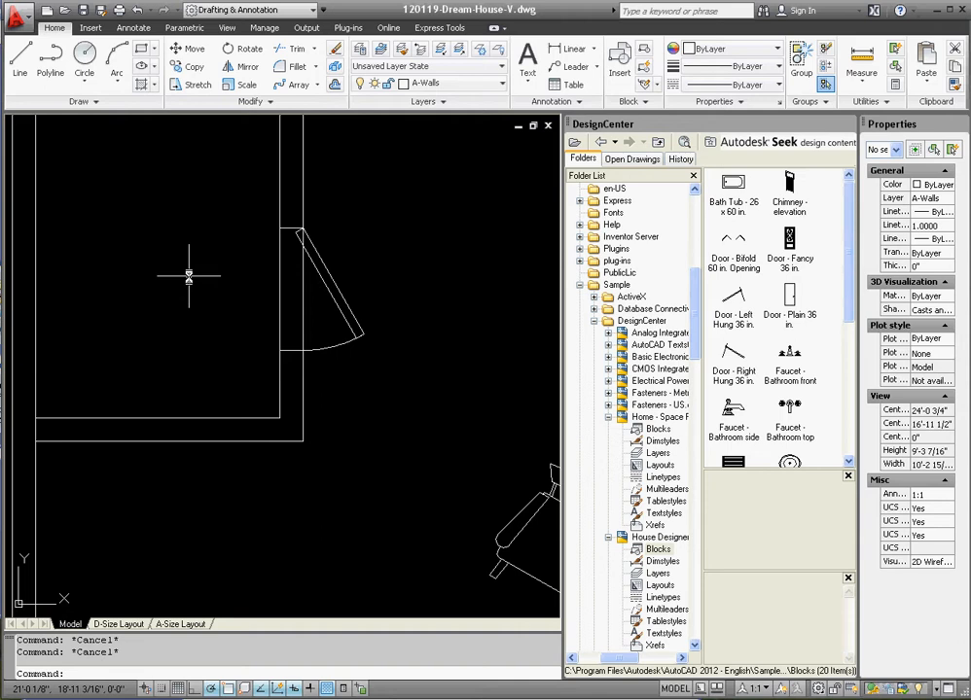
Trim both wall lines out of the bedroom door opening, using the door block as the cutting edge.
{"action": "left_click", "coordinate": [279, 53]}
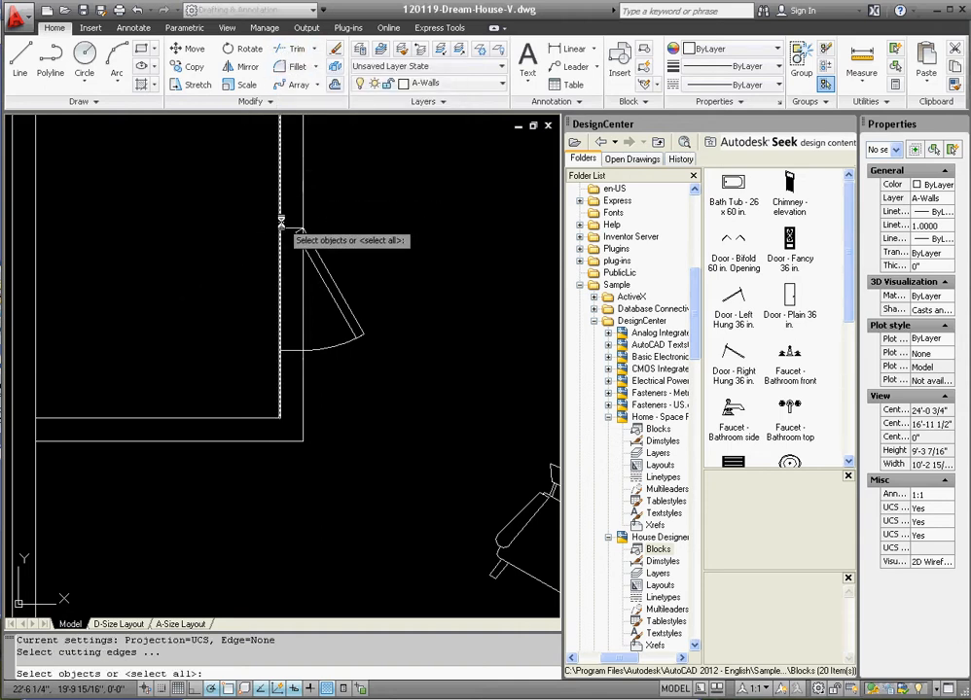
{"action": "left_click", "coordinate": [289, 229]}
{"action": "left_click", "coordinate": [290, 350]}
{"action": "key", "text": "Return"}
{"action": "left_click", "coordinate": [321, 287]}
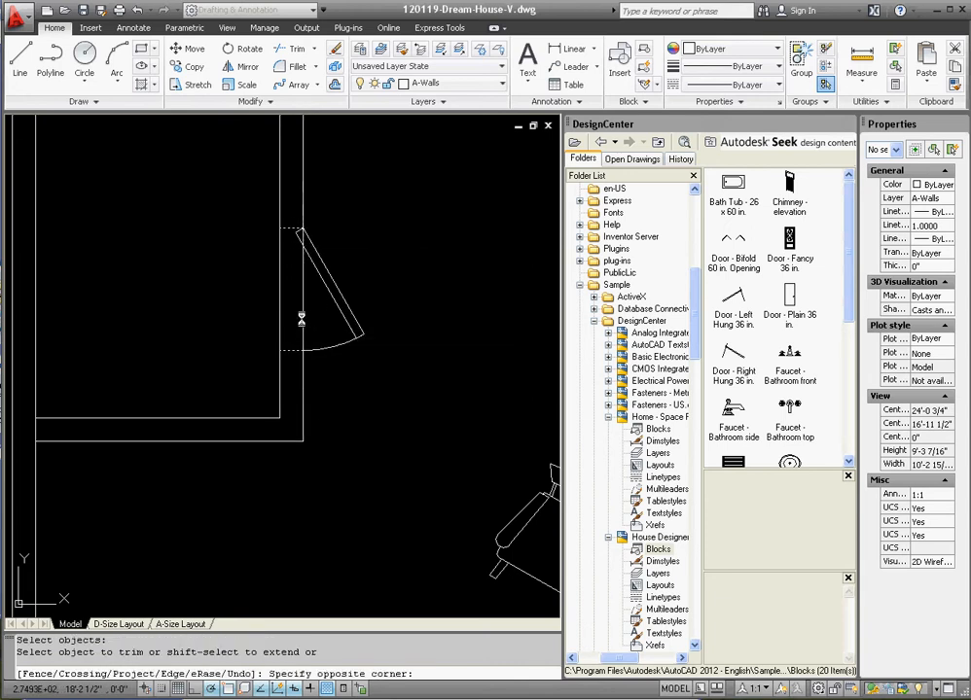
{"action": "left_click", "coordinate": [265, 304]}
{"action": "key", "text": "Escape"}
{"action": "scroll", "coordinate": [287, 330], "scroll_direction": "down", "scroll_amount": 3}
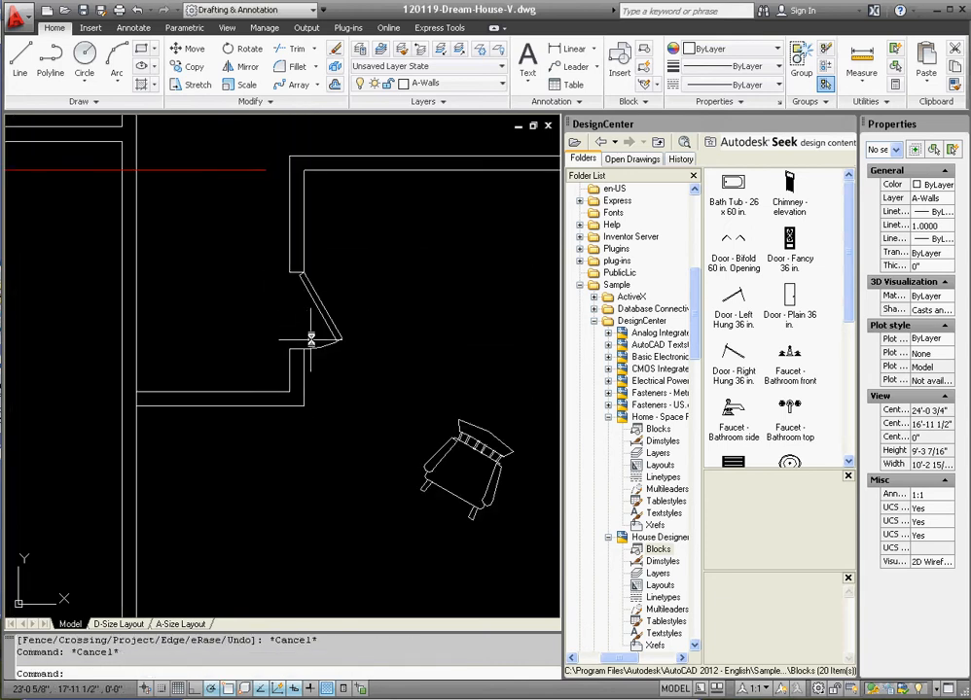
{"action": "scroll", "coordinate": [289, 331], "scroll_direction": "up", "scroll_amount": 2}
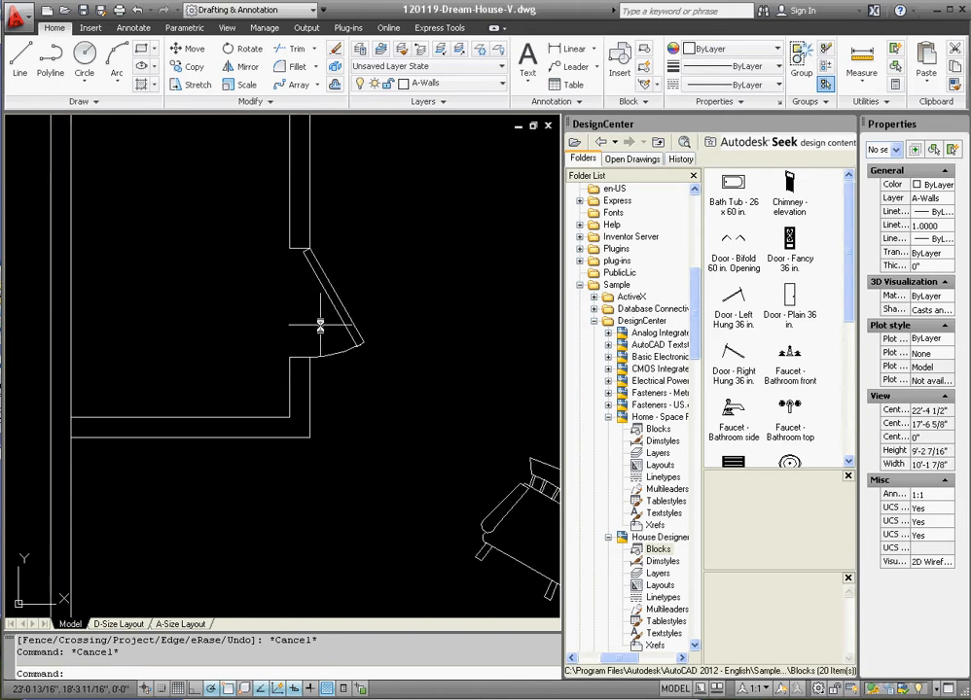
{"action": "scroll", "coordinate": [320, 326], "scroll_direction": "down", "scroll_amount": 2}
{"action": "scroll", "coordinate": [313, 335], "scroll_direction": "down", "scroll_amount": 1}
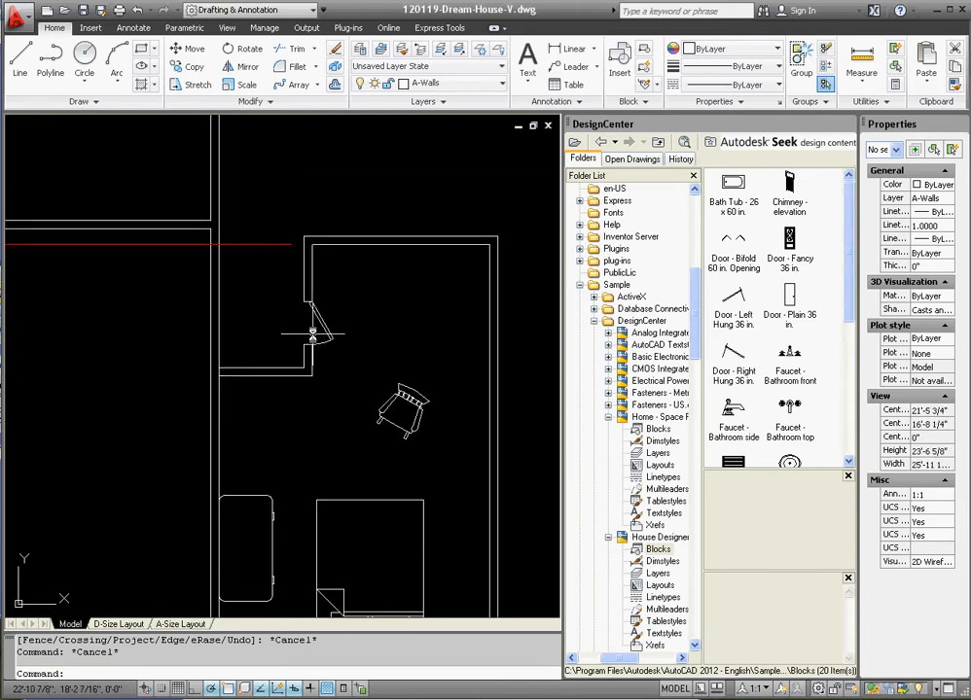
Draw a vertical line about 2'-10" long from inside the house down to the outer face of the bottom exterior wall, right of the bedroom.
{"action": "scroll", "coordinate": [297, 301], "scroll_direction": "down", "scroll_amount": 2}
{"action": "scroll", "coordinate": [431, 425], "scroll_direction": "up", "scroll_amount": 2}
{"action": "scroll", "coordinate": [288, 410], "scroll_direction": "down", "scroll_amount": 2}
{"action": "scroll", "coordinate": [382, 437], "scroll_direction": "up", "scroll_amount": 1}
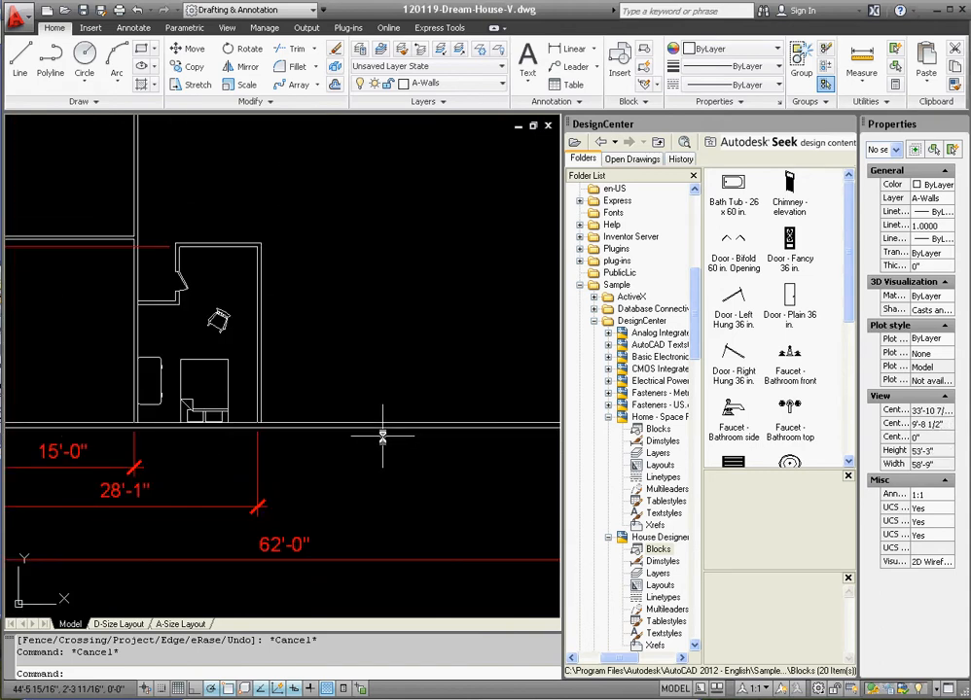
{"action": "scroll", "coordinate": [382, 437], "scroll_direction": "up", "scroll_amount": 1}
{"action": "left_click", "coordinate": [20, 58]}
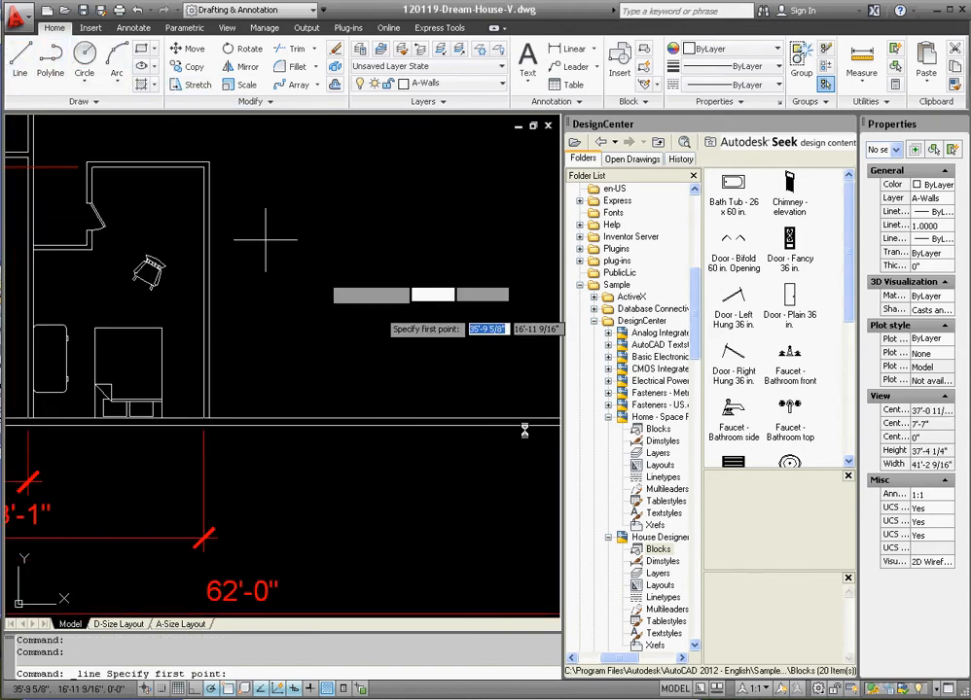
{"action": "scroll", "coordinate": [213, 391], "scroll_direction": "down", "scroll_amount": 2}
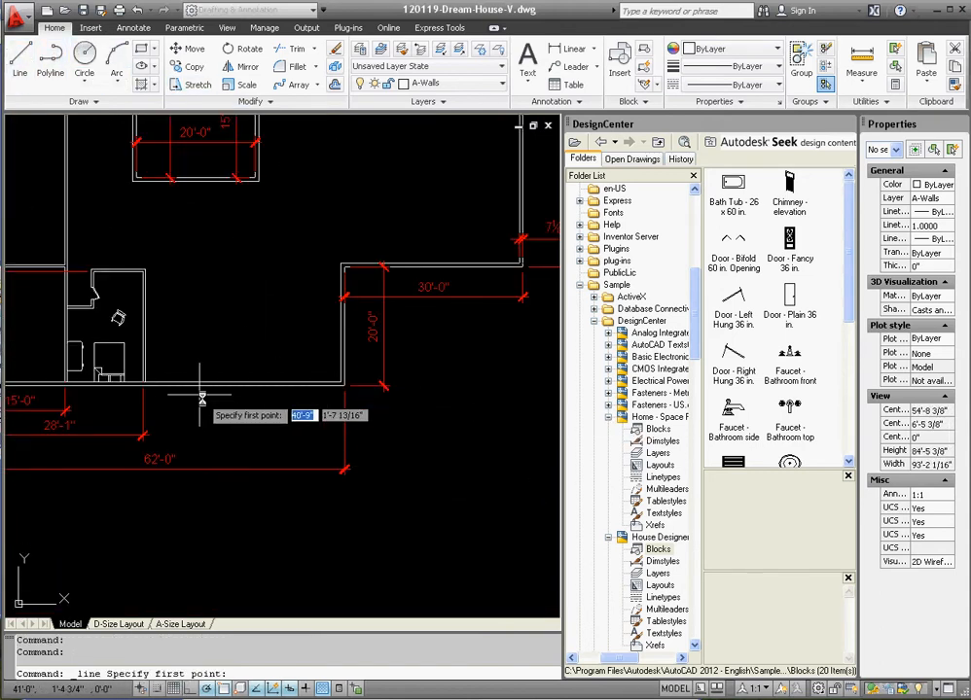
{"action": "scroll", "coordinate": [227, 392], "scroll_direction": "up", "scroll_amount": 2}
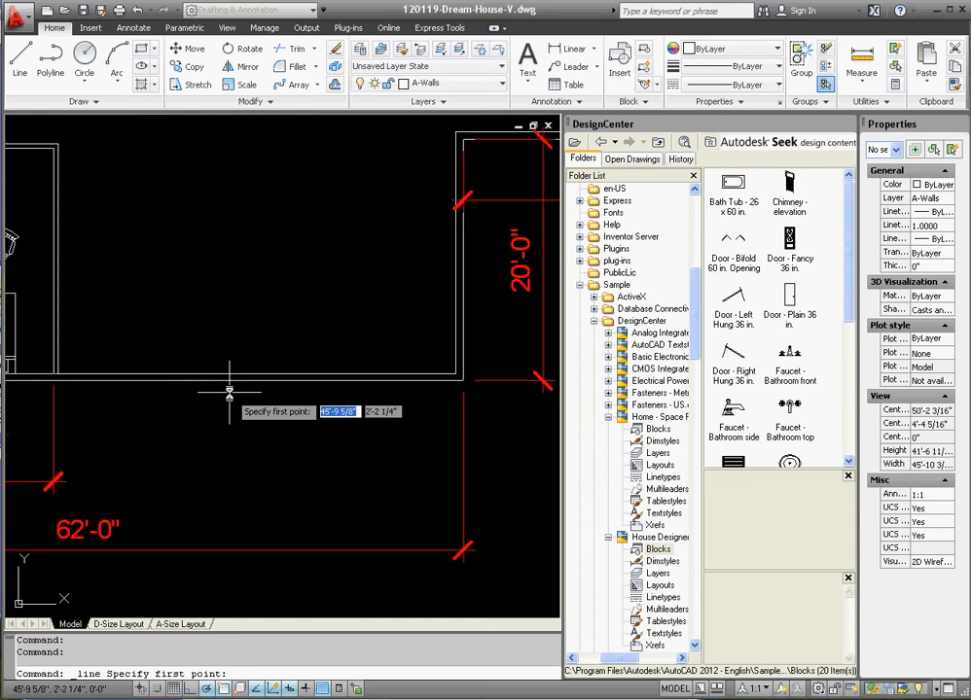
{"action": "left_click", "coordinate": [197, 347]}
{"action": "scroll", "coordinate": [220, 397], "scroll_direction": "up", "scroll_amount": 4}
{"action": "scroll", "coordinate": [148, 167], "scroll_direction": "down", "scroll_amount": 7}
{"action": "scroll", "coordinate": [128, 191], "scroll_direction": "up", "scroll_amount": 8}
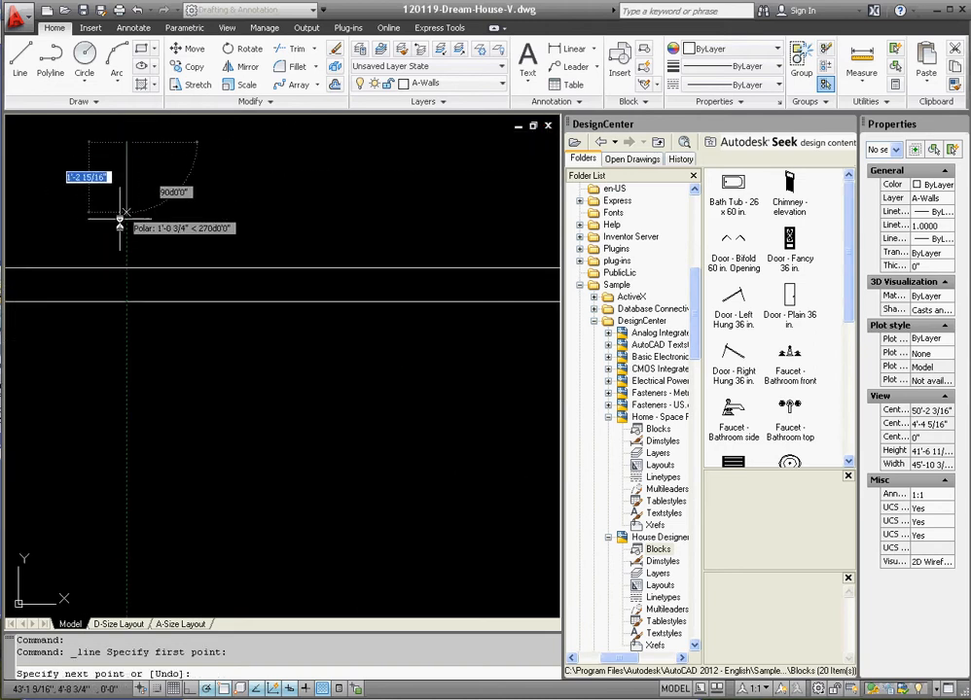
{"action": "left_click", "coordinate": [125, 301]}
{"action": "key", "text": "Escape"}
{"action": "key", "text": "Escape"}
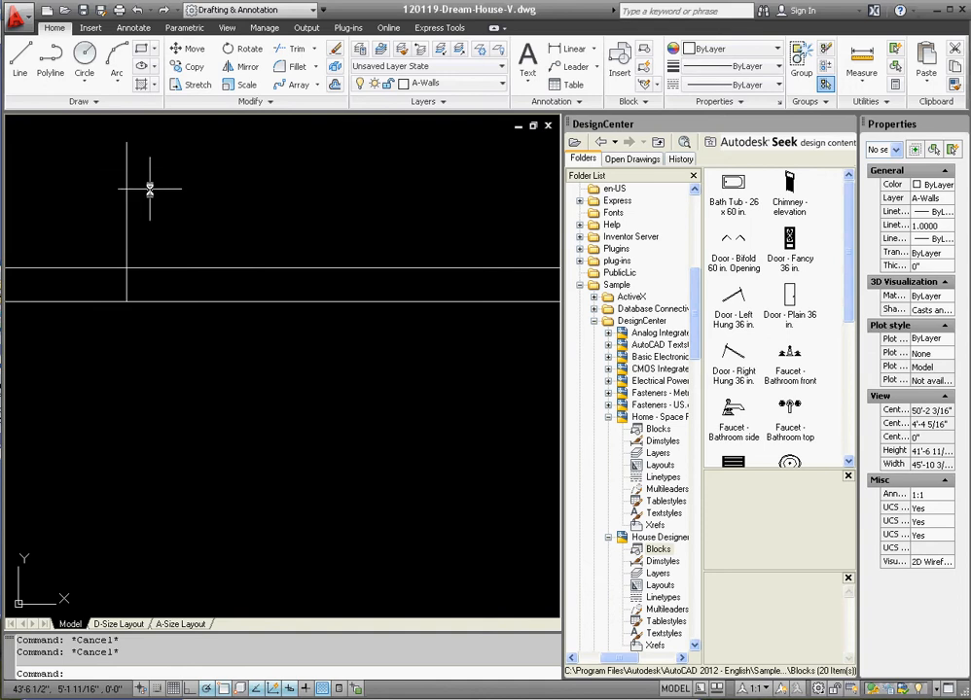
Shorten the vertical line by stretching its upper end down to the inner face of the exterior wall.
{"action": "left_click", "coordinate": [149, 188]}
{"action": "left_click", "coordinate": [54, 136]}
{"action": "left_click", "coordinate": [126, 143]}
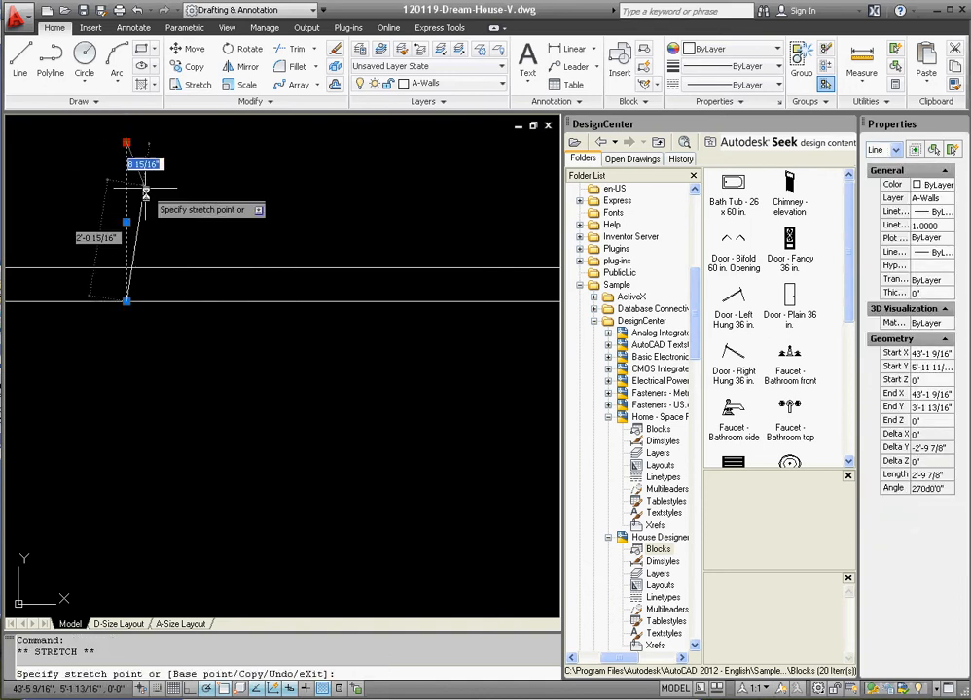
{"action": "left_click", "coordinate": [126, 275]}
{"action": "key", "text": "Escape"}
{"action": "key", "text": "Escape"}
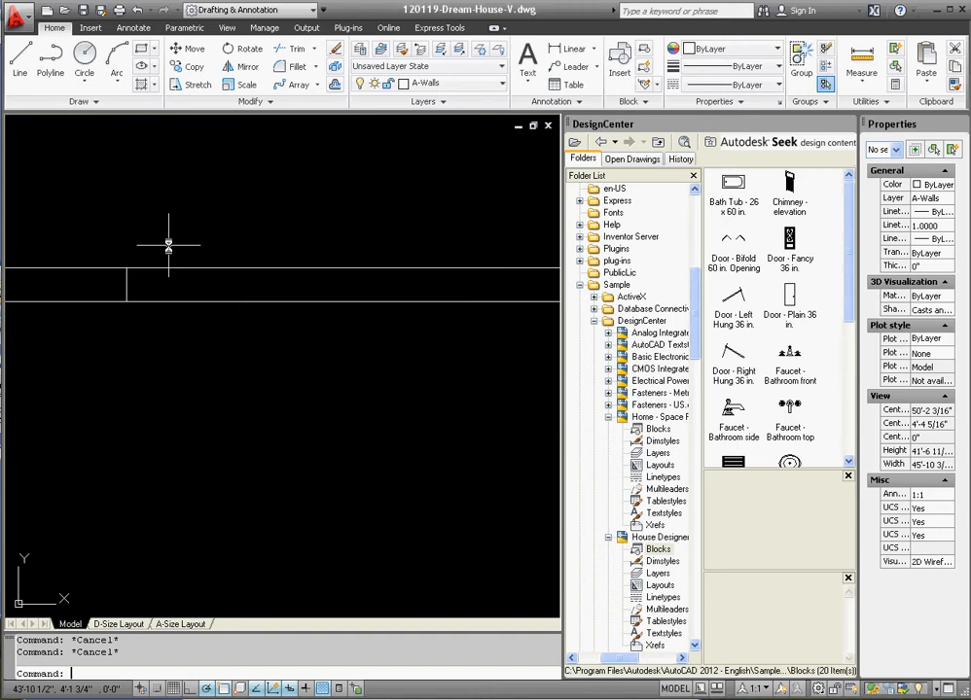
Copy the short vertical line in the bottom exterior wall 6' to the right.
{"action": "left_click", "coordinate": [113, 255]}
{"action": "left_click", "coordinate": [151, 350]}
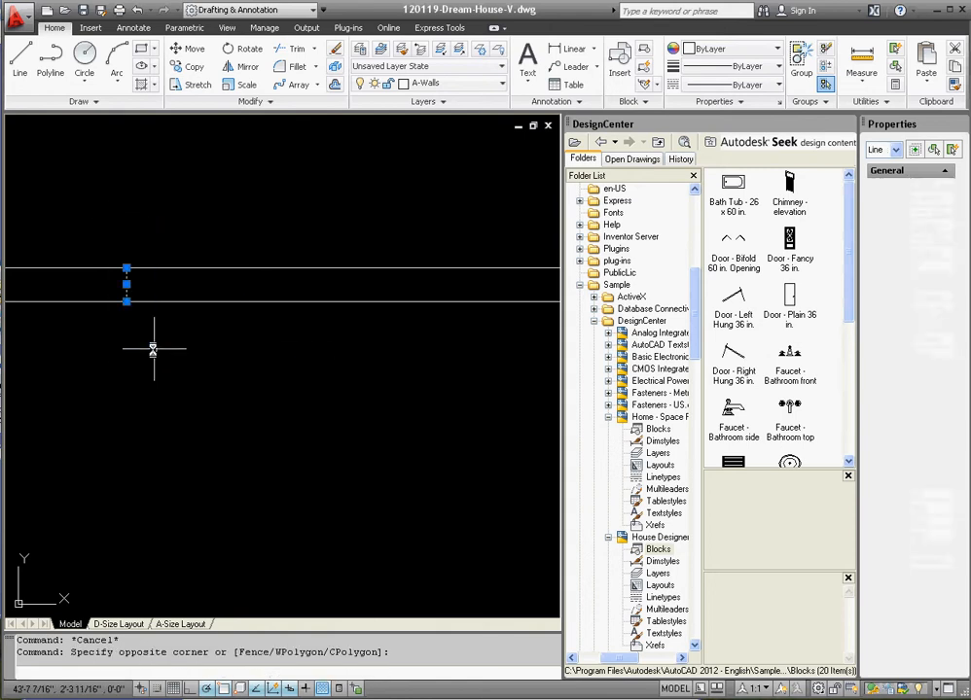
{"action": "left_click", "coordinate": [181, 70]}
{"action": "left_click", "coordinate": [192, 182]}
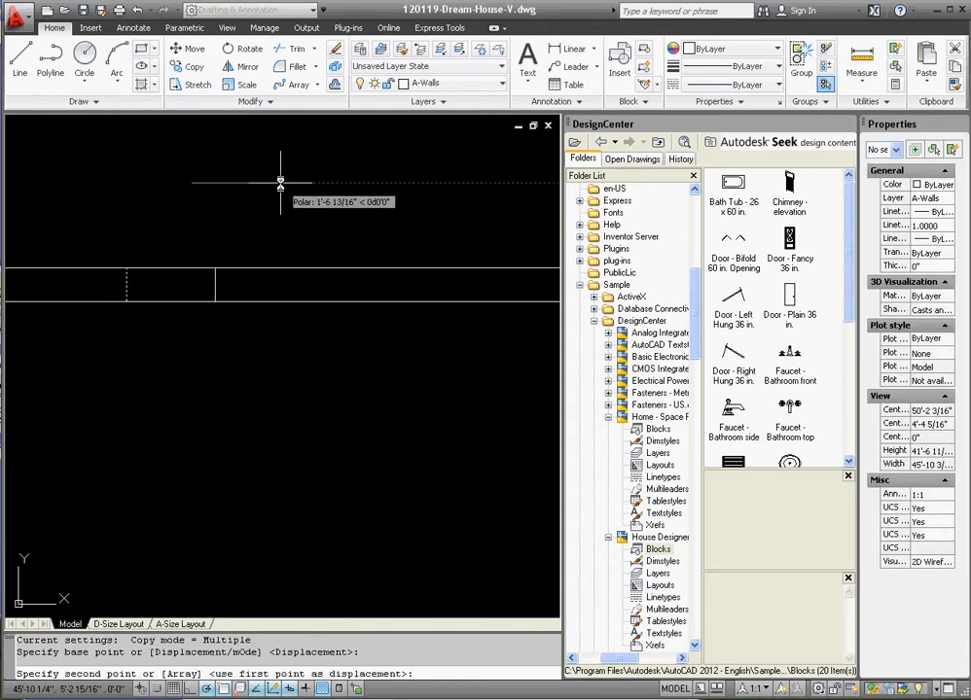
{"action": "type", "text": "6"}
{"action": "key", "text": "Return"}
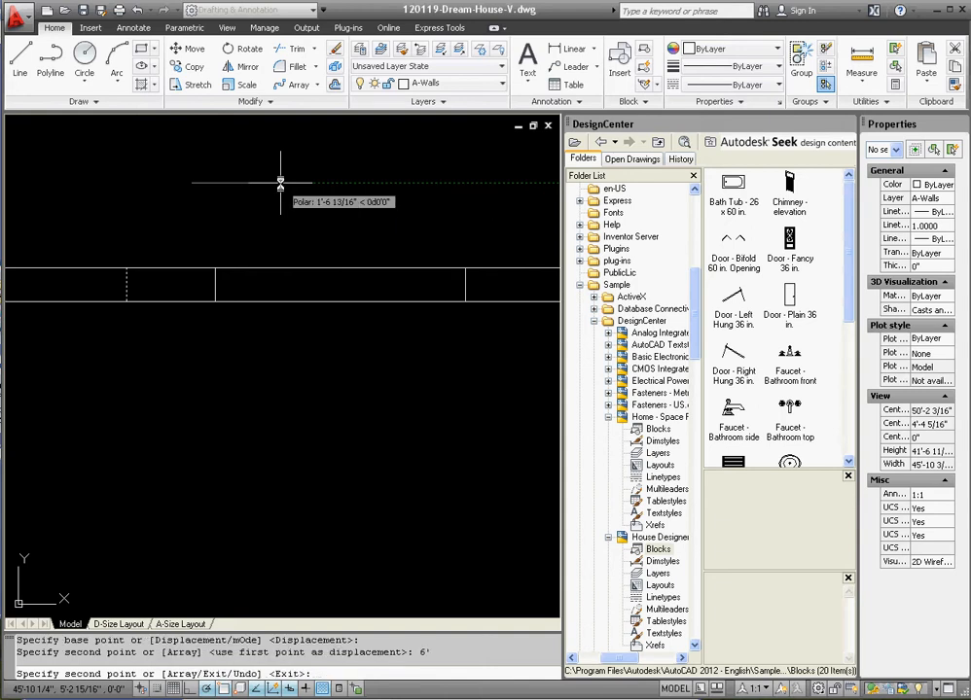
{"action": "key", "text": "Escape"}
{"action": "key", "text": "Escape"}
{"action": "key", "text": "Escape"}
Draw a horizontal line between the midpoints of the two short vertical lines in the bottom exterior wall.
{"action": "left_click", "coordinate": [26, 60]}
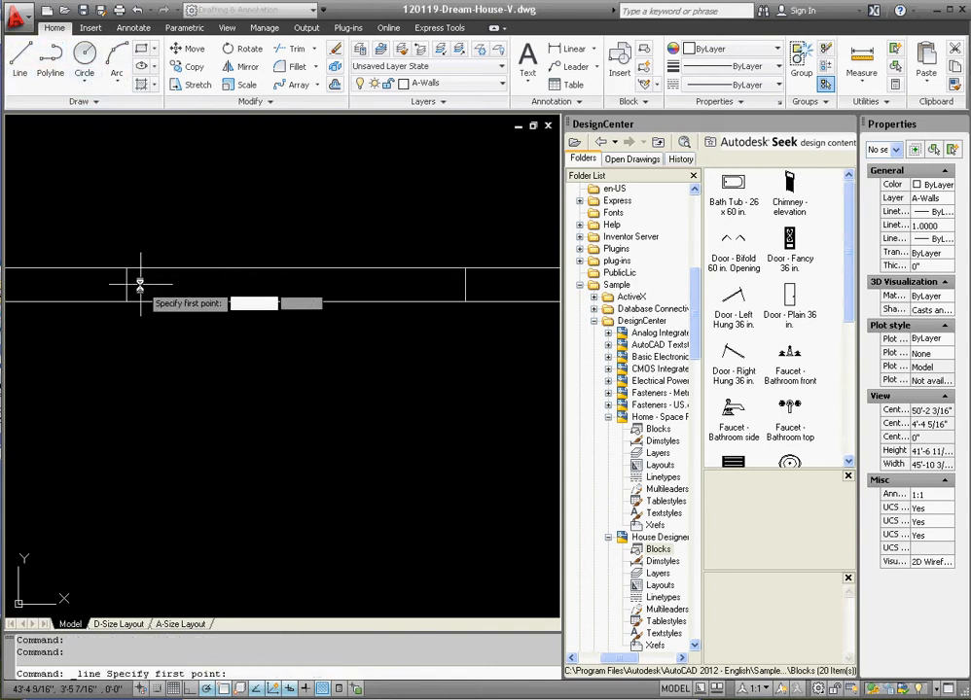
{"action": "left_click", "coordinate": [126, 285]}
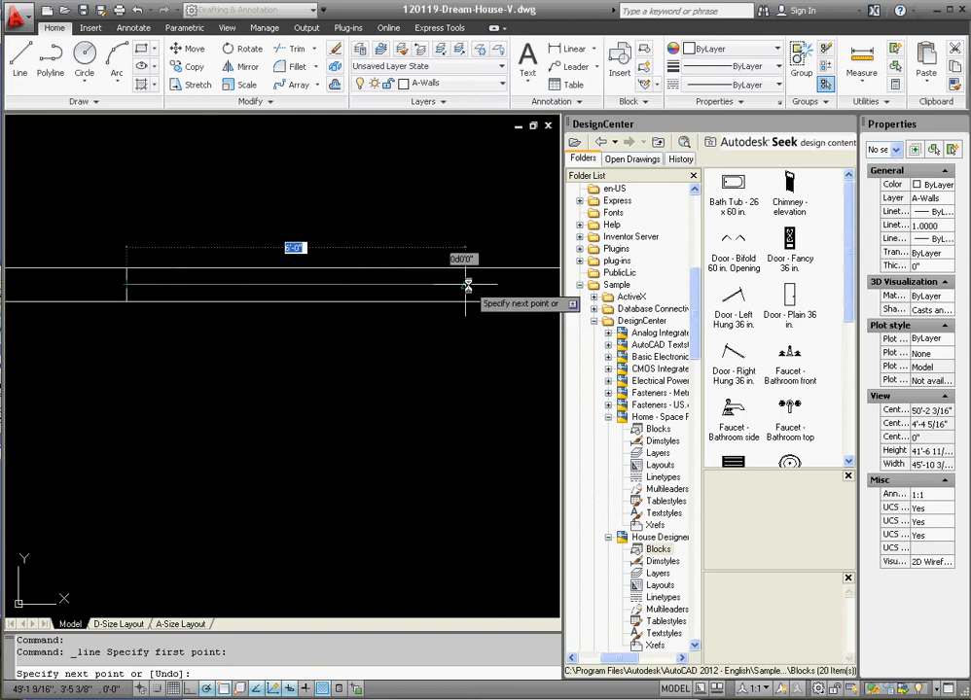
{"action": "left_click", "coordinate": [465, 285]}
{"action": "key", "text": "Escape"}
{"action": "key", "text": "Escape"}
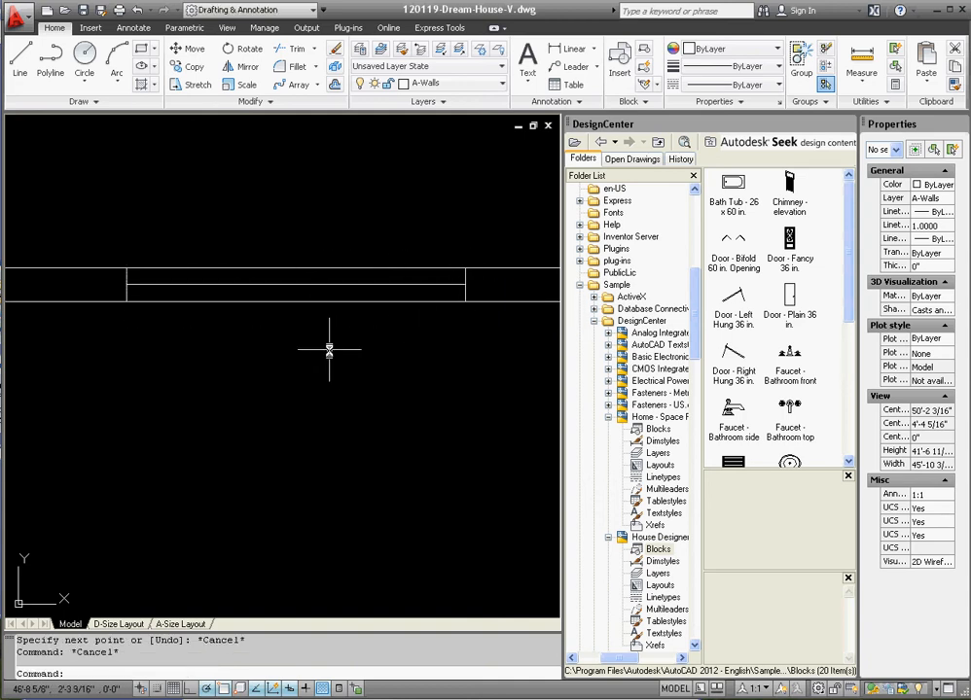
Draw a horizontal line about 3'-11" long from inside the lower-left room to the outer face of the left exterior wall.
{"action": "scroll", "coordinate": [384, 360], "scroll_direction": "down", "scroll_amount": 5}
{"action": "scroll", "coordinate": [310, 387], "scroll_direction": "up", "scroll_amount": 2}
{"action": "scroll", "coordinate": [319, 385], "scroll_direction": "down", "scroll_amount": 2}
{"action": "scroll", "coordinate": [297, 389], "scroll_direction": "up", "scroll_amount": 2}
{"action": "scroll", "coordinate": [287, 387], "scroll_direction": "down", "scroll_amount": 3}
{"action": "scroll", "coordinate": [287, 387], "scroll_direction": "up", "scroll_amount": 3}
{"action": "scroll", "coordinate": [112, 224], "scroll_direction": "down", "scroll_amount": 2}
{"action": "scroll", "coordinate": [99, 197], "scroll_direction": "up", "scroll_amount": 2}
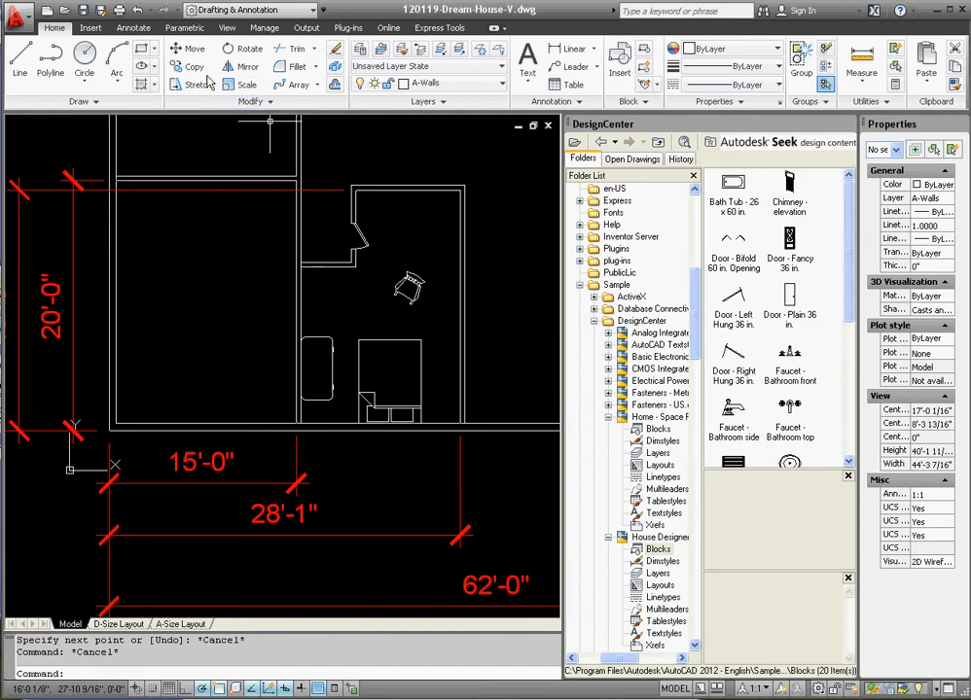
{"action": "left_click", "coordinate": [20, 60]}
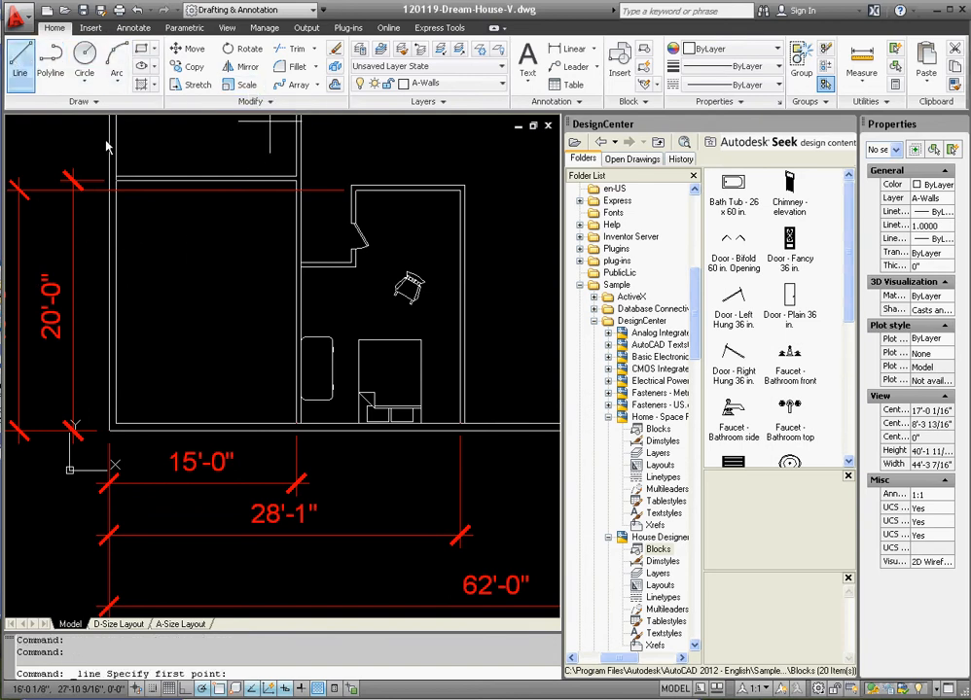
{"action": "left_click", "coordinate": [158, 253]}
{"action": "left_click", "coordinate": [107, 250]}
{"action": "key", "text": "Escape"}
{"action": "key", "text": "Escape"}
Shorten the horizontal line by stretching its right end back to the inner face of the left exterior wall.
{"action": "left_click", "coordinate": [144, 268]}
{"action": "left_click", "coordinate": [125, 224]}
{"action": "scroll", "coordinate": [127, 240], "scroll_direction": "up", "scroll_amount": 4}
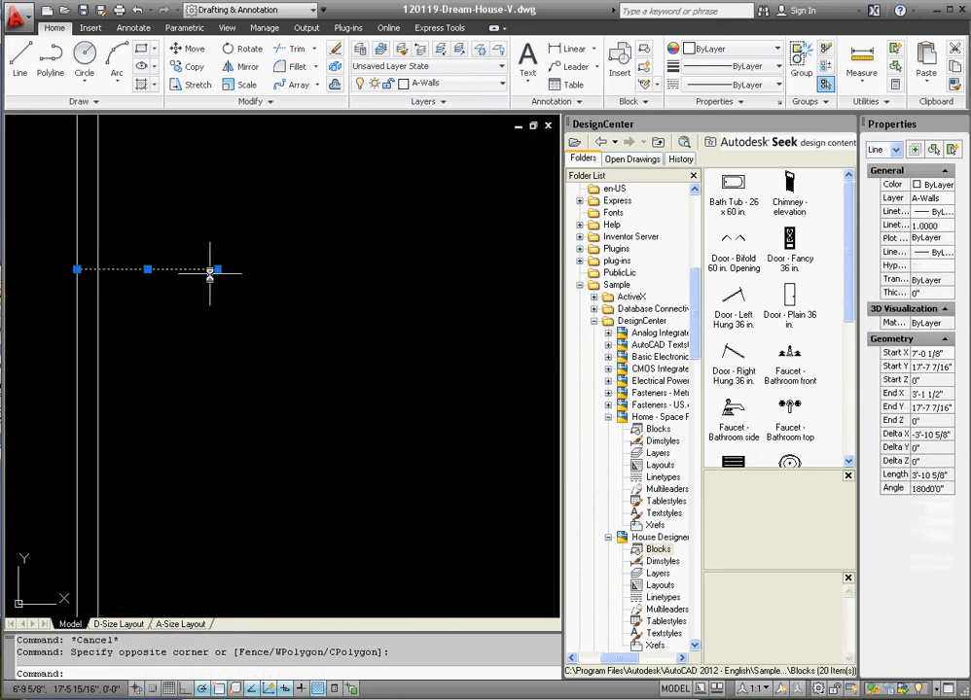
{"action": "left_click", "coordinate": [218, 268]}
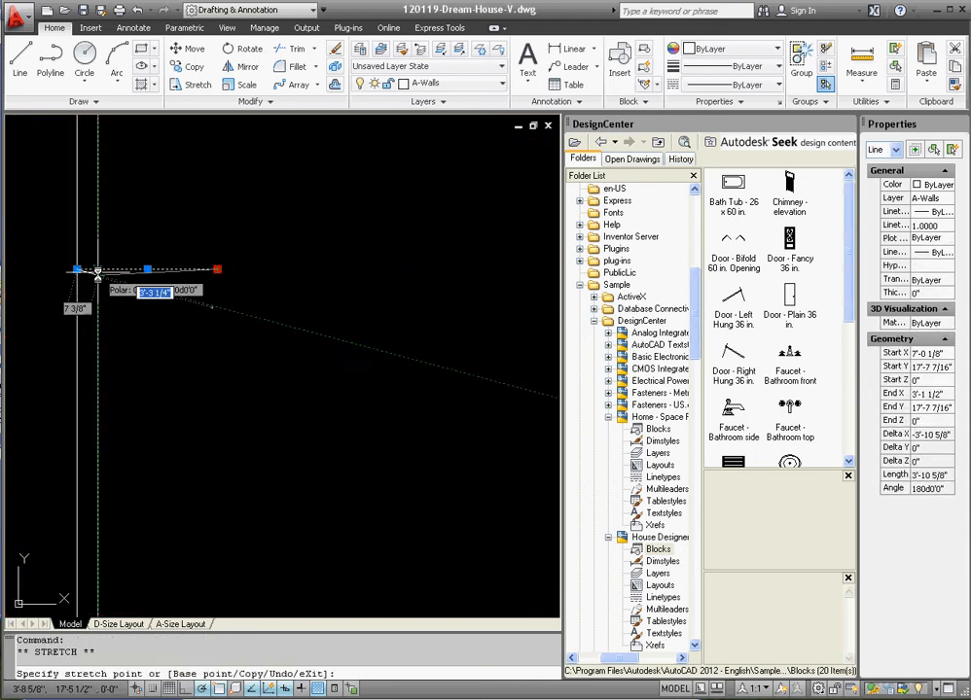
{"action": "left_click", "coordinate": [98, 268]}
{"action": "key", "text": "Escape"}
{"action": "key", "text": "Escape"}
Copy the short horizontal line in the left exterior wall 36" straight down.
{"action": "left_click", "coordinate": [65, 255]}
{"action": "left_click", "coordinate": [190, 301]}
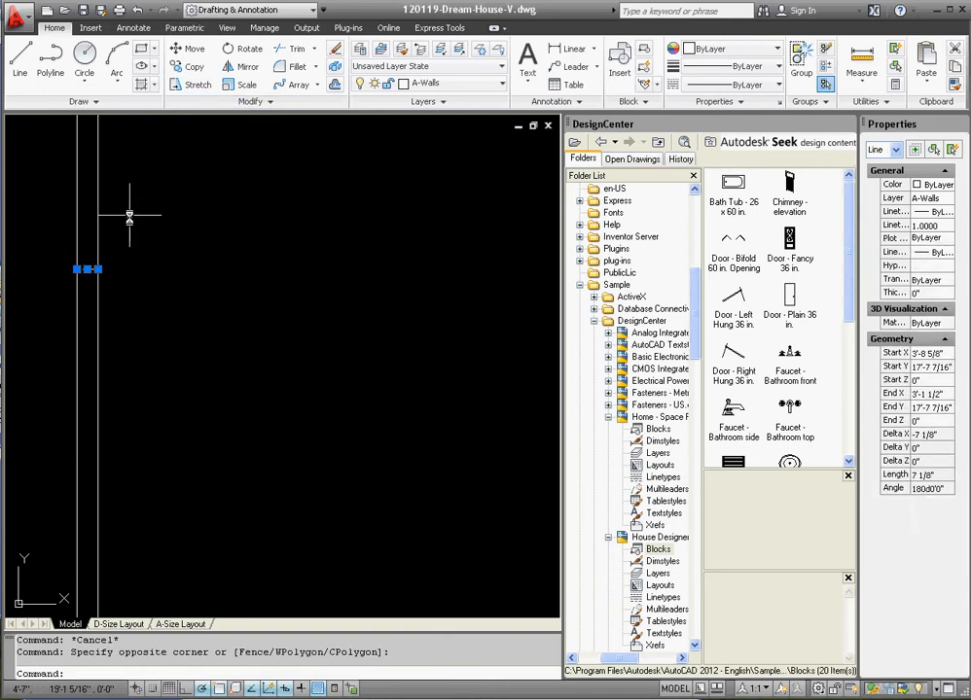
{"action": "left_click", "coordinate": [179, 67]}
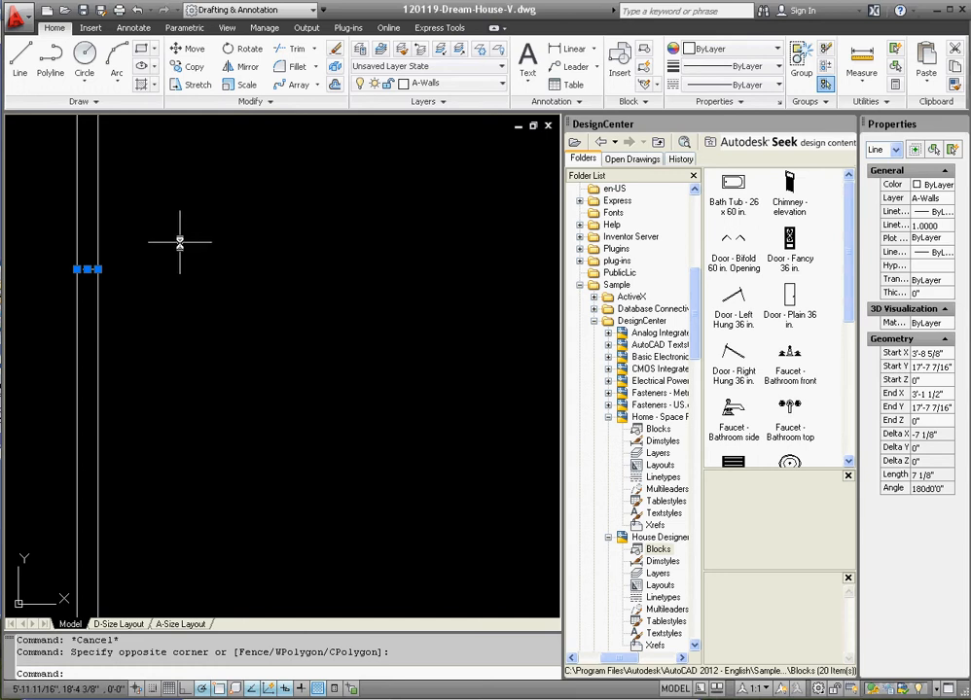
{"action": "right_click", "coordinate": [180, 245]}
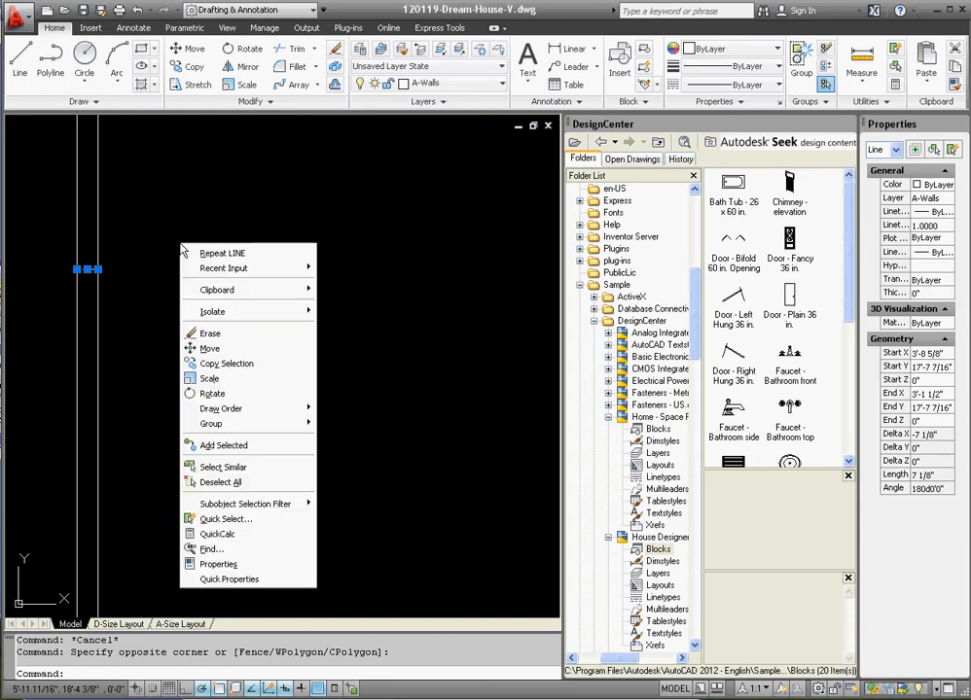
{"action": "left_click", "coordinate": [249, 367]}
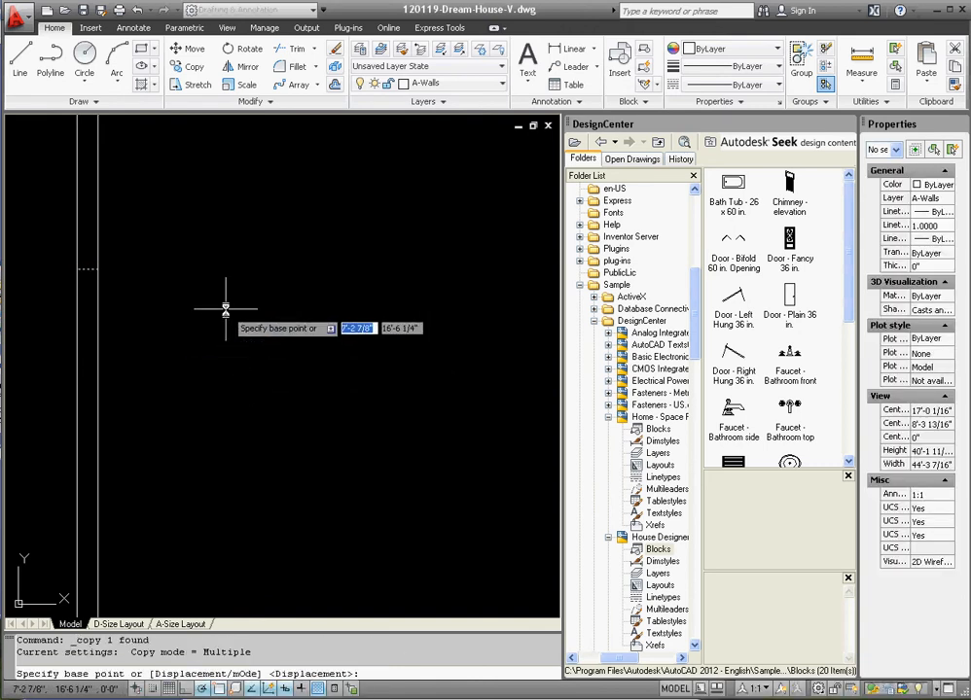
{"action": "left_click", "coordinate": [225, 311]}
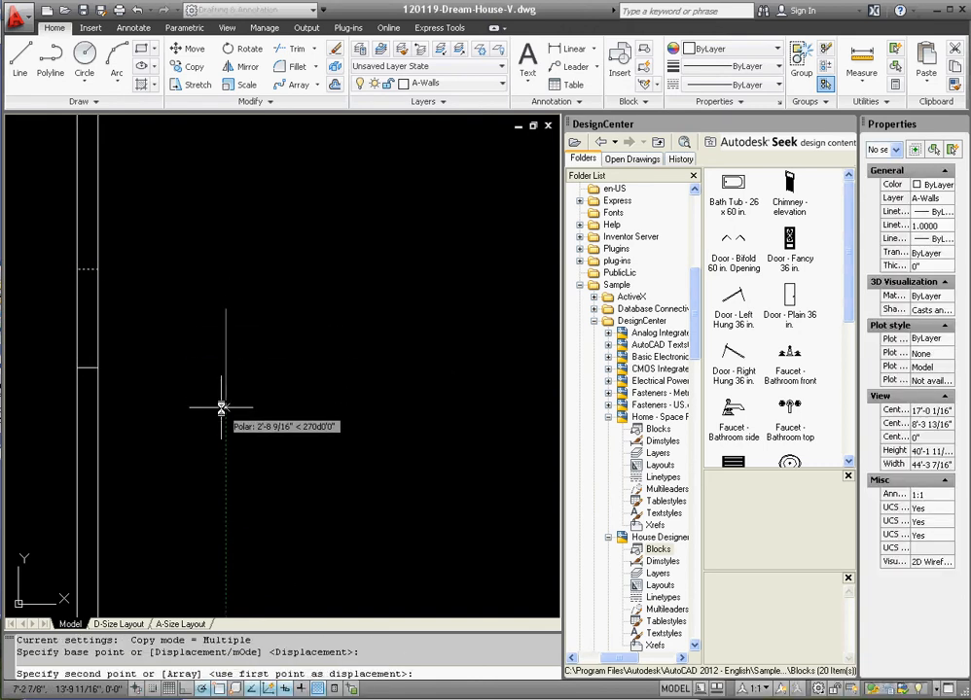
{"action": "type", "text": "36"}
{"action": "key", "text": "Return"}
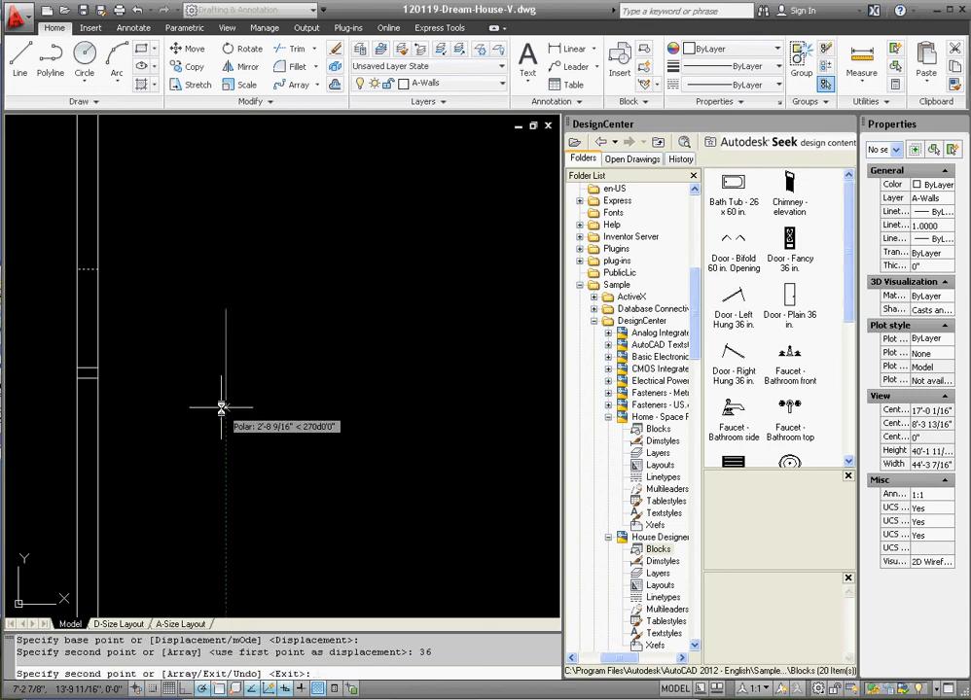
{"action": "key", "text": "Escape"}
{"action": "key", "text": "Escape"}
{"action": "key", "text": "Escape"}
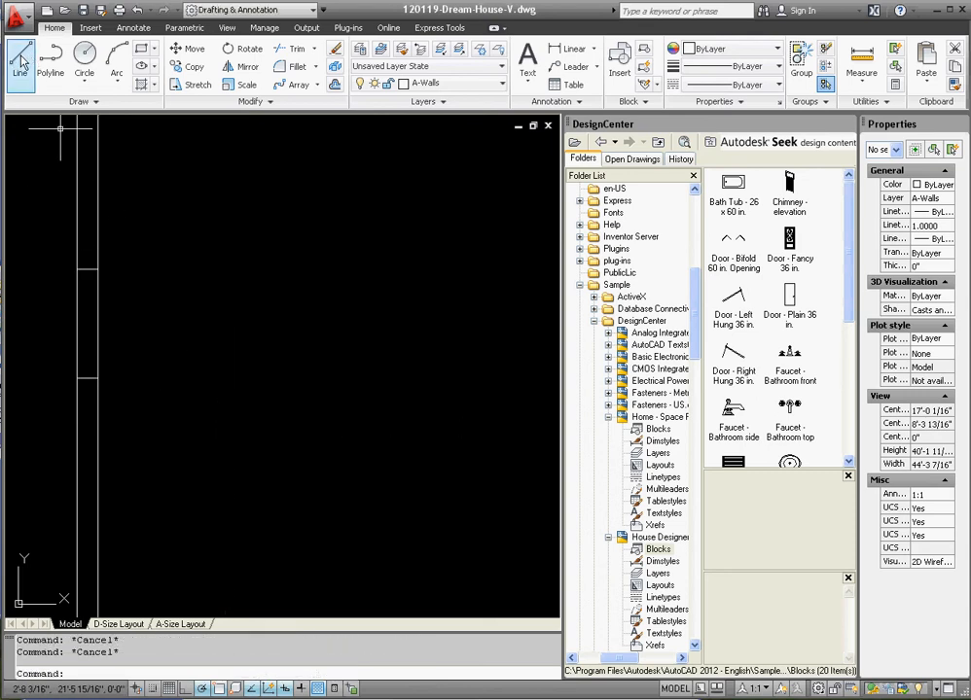
Draw a vertical line between the midpoints of the two short horizontal lines in the left exterior wall.
{"action": "left_click", "coordinate": [21, 58]}
{"action": "left_click", "coordinate": [88, 269]}
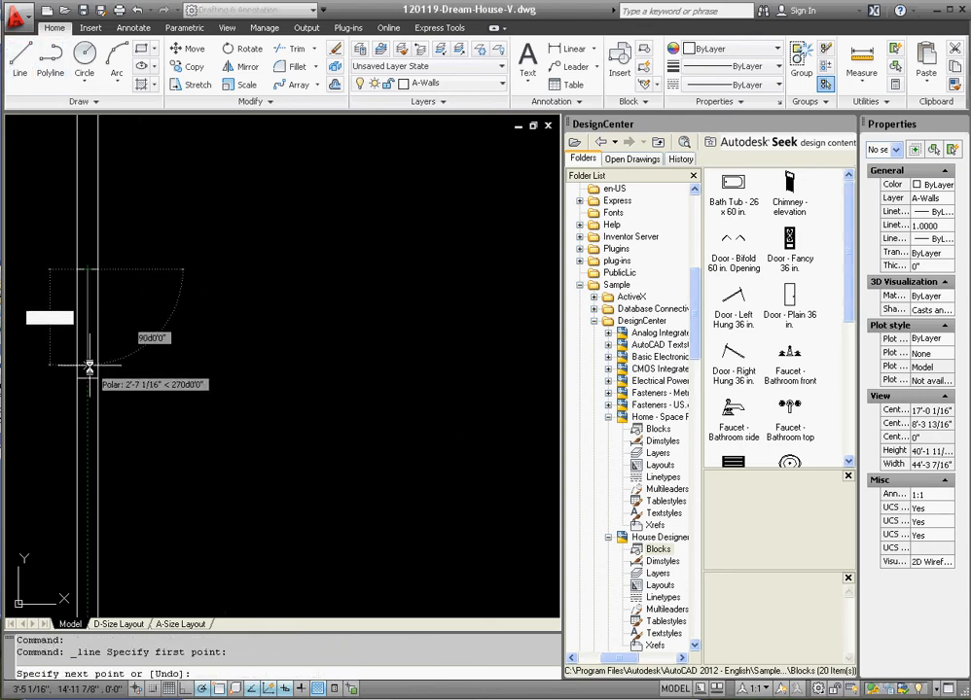
{"action": "key", "text": "Escape"}
{"action": "key", "text": "Escape"}
{"action": "key", "text": "Escape"}
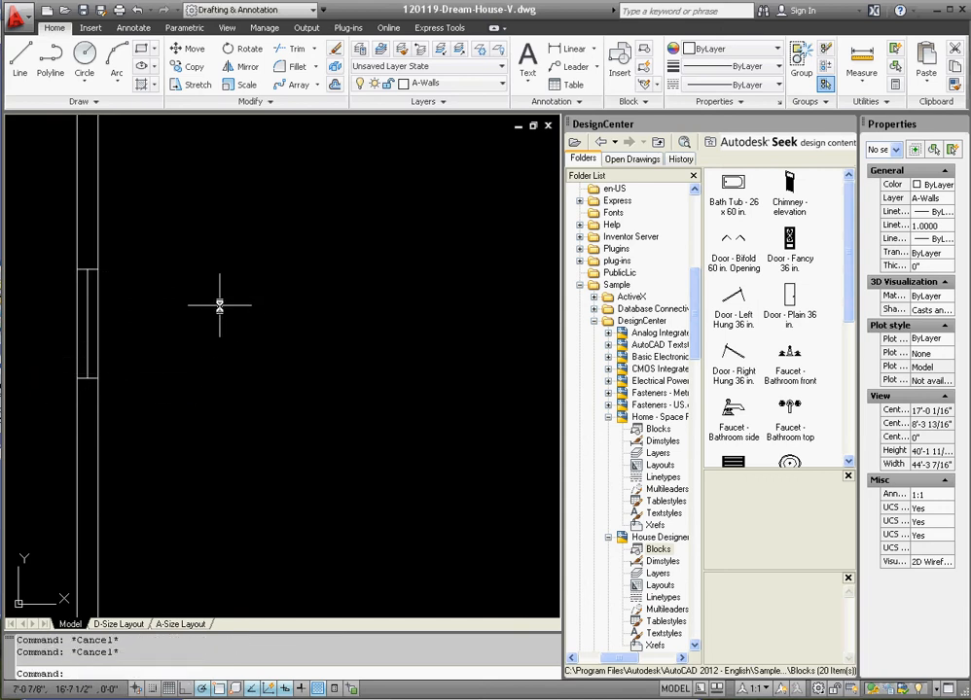
Examine the 36" window outline in the left exterior wall and its place in the overall floor plan.
{"action": "scroll", "coordinate": [44, 228], "scroll_direction": "down", "scroll_amount": 3}
{"action": "scroll", "coordinate": [47, 228], "scroll_direction": "up", "scroll_amount": 3}
{"action": "scroll", "coordinate": [45, 268], "scroll_direction": "up", "scroll_amount": 4}
{"action": "scroll", "coordinate": [163, 288], "scroll_direction": "down", "scroll_amount": 2}
{"action": "scroll", "coordinate": [67, 288], "scroll_direction": "up", "scroll_amount": 3}
{"action": "scroll", "coordinate": [77, 251], "scroll_direction": "down", "scroll_amount": 2}
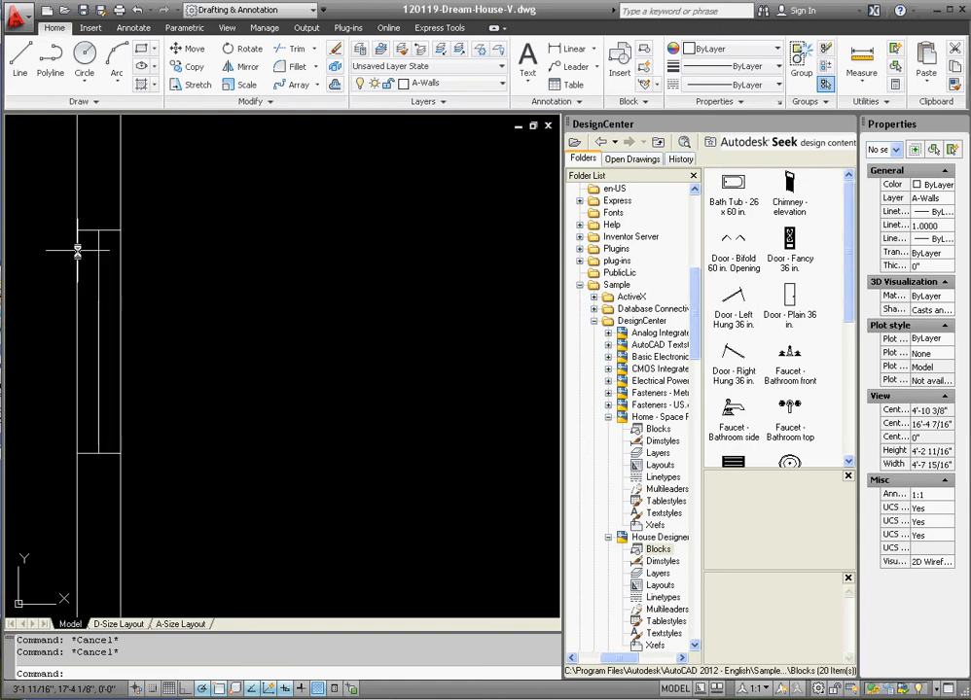
{"action": "scroll", "coordinate": [134, 296], "scroll_direction": "down", "scroll_amount": 3}
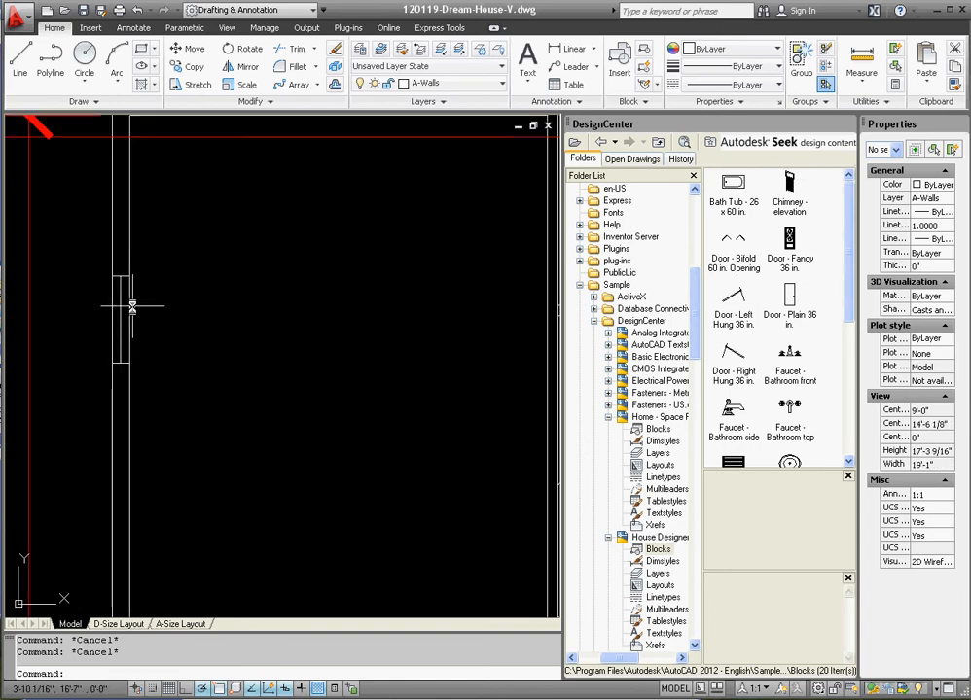
{"action": "scroll", "coordinate": [165, 316], "scroll_direction": "down", "scroll_amount": 3}
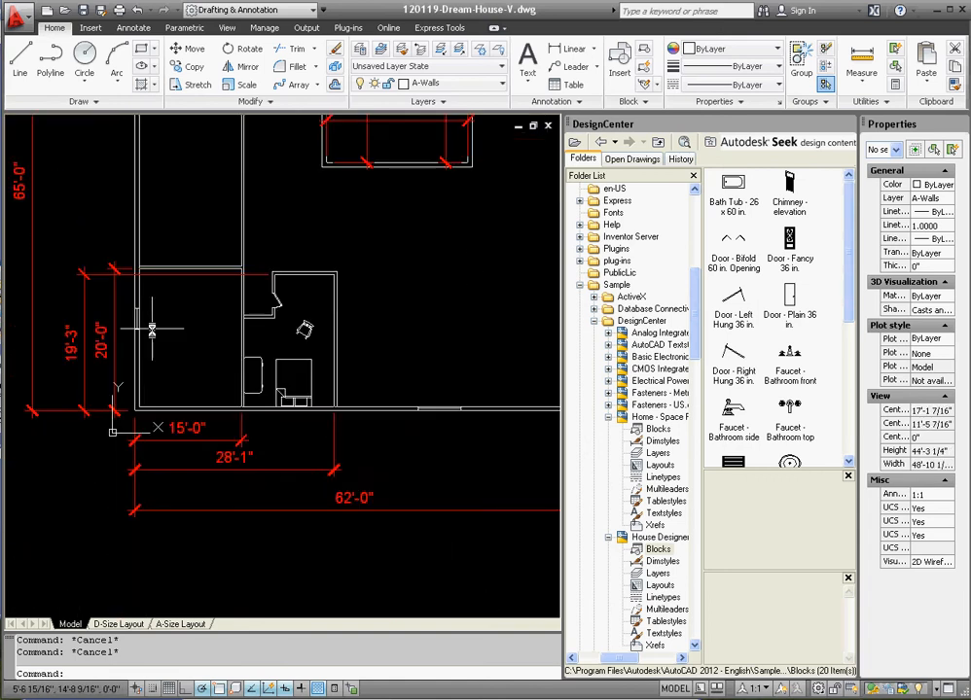
{"action": "scroll", "coordinate": [243, 330], "scroll_direction": "up", "scroll_amount": 2}
{"action": "scroll", "coordinate": [319, 346], "scroll_direction": "down", "scroll_amount": 2}
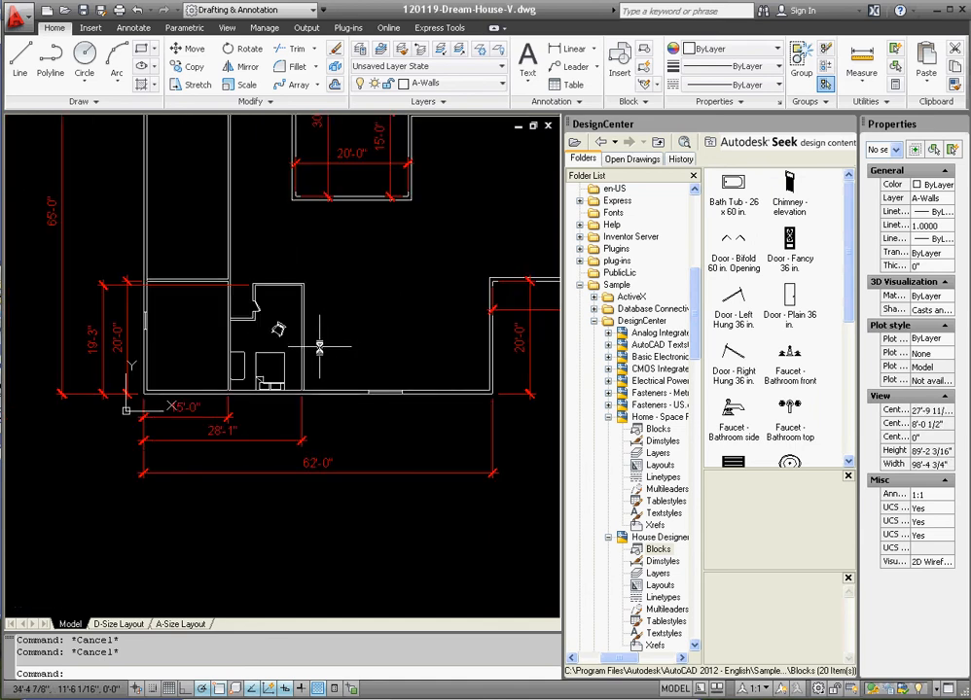
Trim the wall line crossing the junction where the short horizontal wall below the bedroom door meets the vertical interior wall.
{"action": "scroll", "coordinate": [215, 321], "scroll_direction": "up", "scroll_amount": 5}
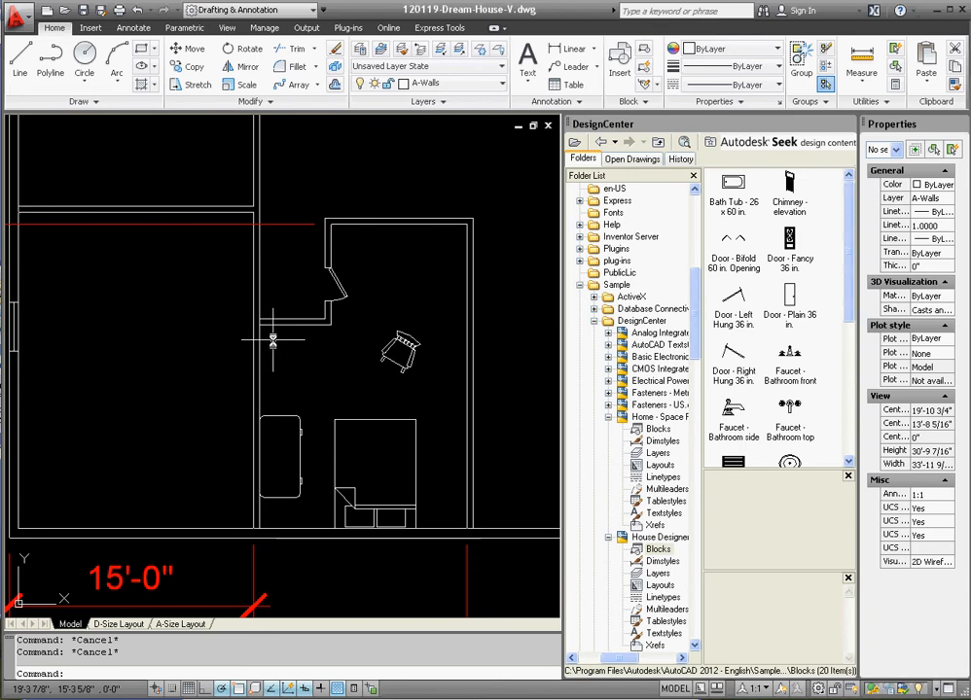
{"action": "scroll", "coordinate": [273, 343], "scroll_direction": "up", "scroll_amount": 2}
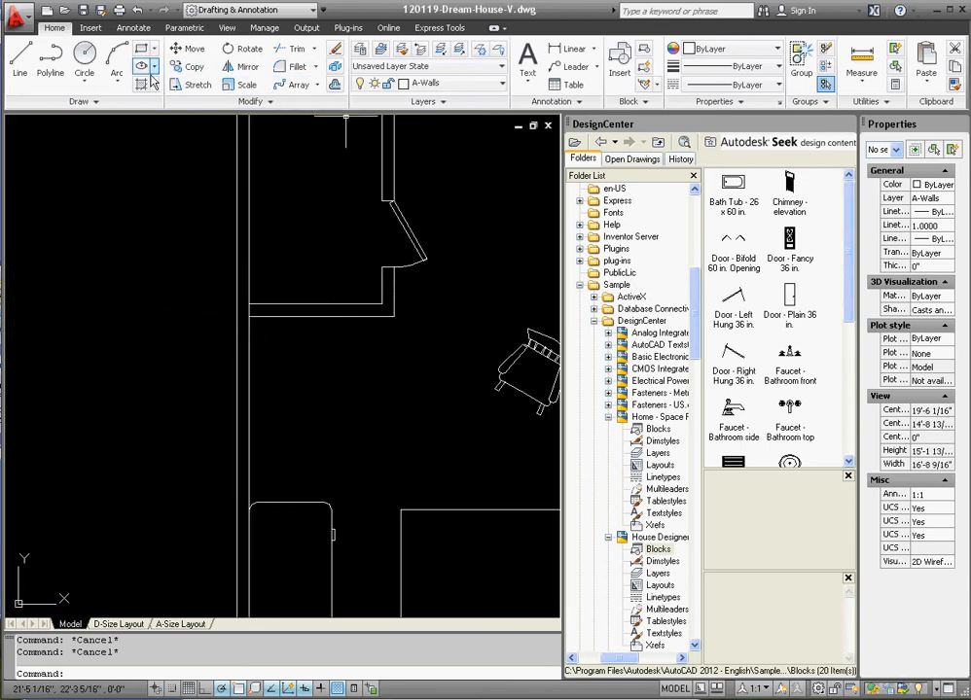
{"action": "left_click", "coordinate": [291, 48]}
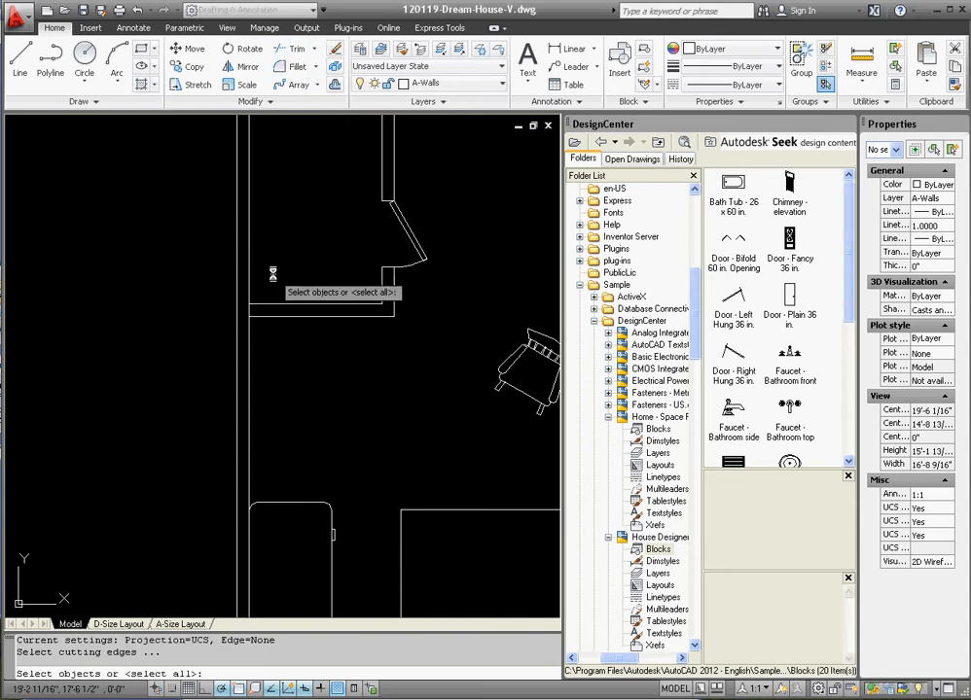
{"action": "scroll", "coordinate": [260, 324], "scroll_direction": "up", "scroll_amount": 2}
{"action": "left_click", "coordinate": [296, 358]}
{"action": "left_click", "coordinate": [86, 175]}
{"action": "key", "text": "Return"}
{"action": "left_click", "coordinate": [243, 300]}
{"action": "left_click", "coordinate": [223, 299]}
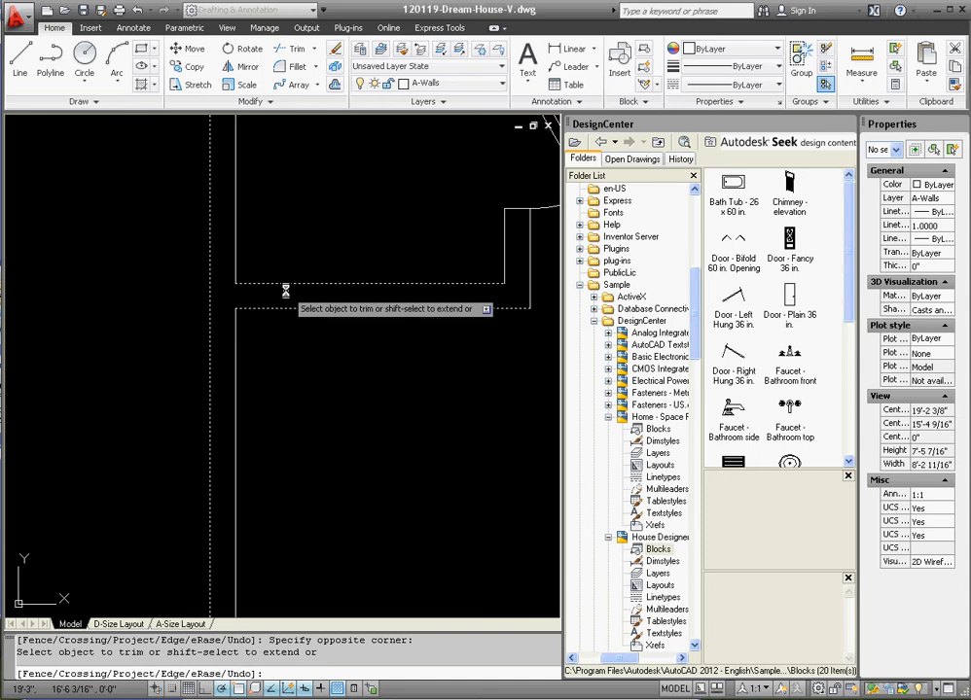
{"action": "key", "text": "Escape"}
{"action": "key", "text": "Escape"}
{"action": "scroll", "coordinate": [324, 313], "scroll_direction": "down", "scroll_amount": 6}
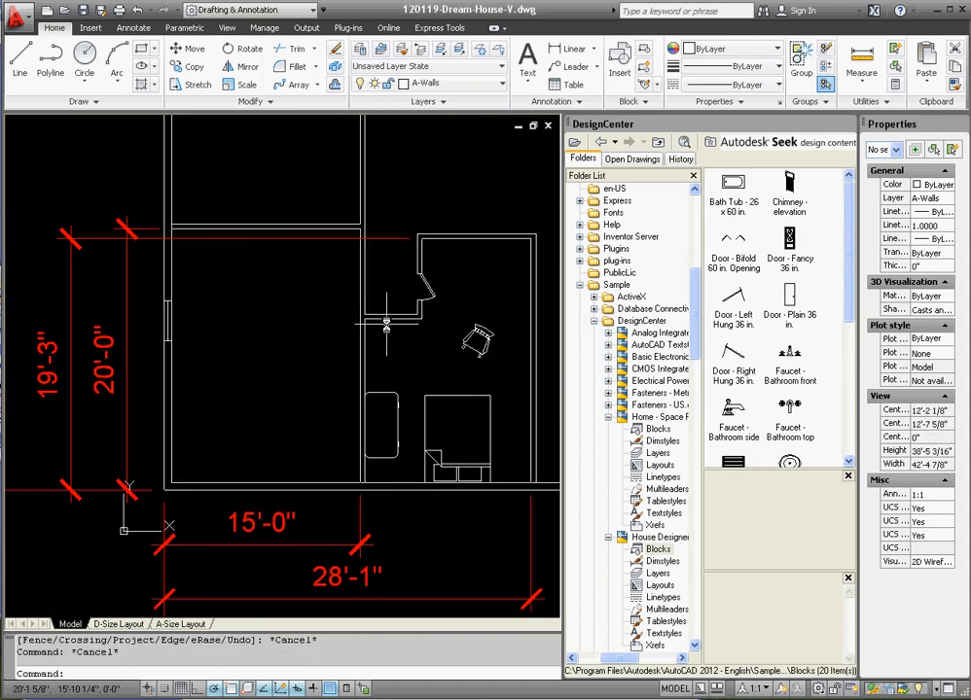
Move the vertical 20'-0" dimension left of the house outward, past the 19'-3" dimension.
{"action": "scroll", "coordinate": [387, 325], "scroll_direction": "down", "scroll_amount": 3}
{"action": "key", "text": "Escape"}
{"action": "scroll", "coordinate": [194, 324], "scroll_direction": "up", "scroll_amount": 4}
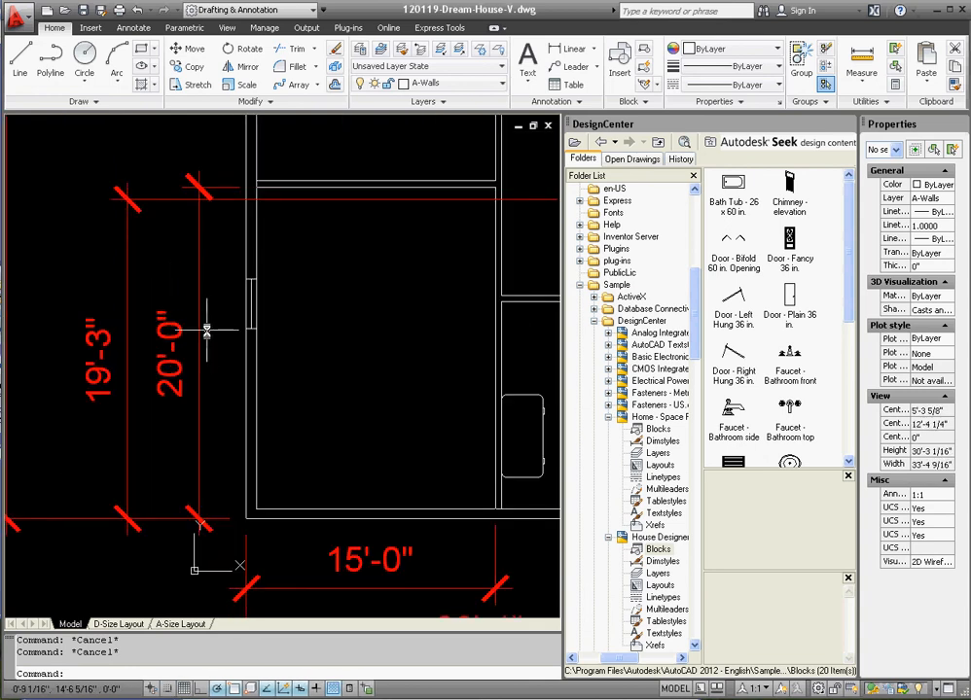
{"action": "scroll", "coordinate": [220, 288], "scroll_direction": "down", "scroll_amount": 1}
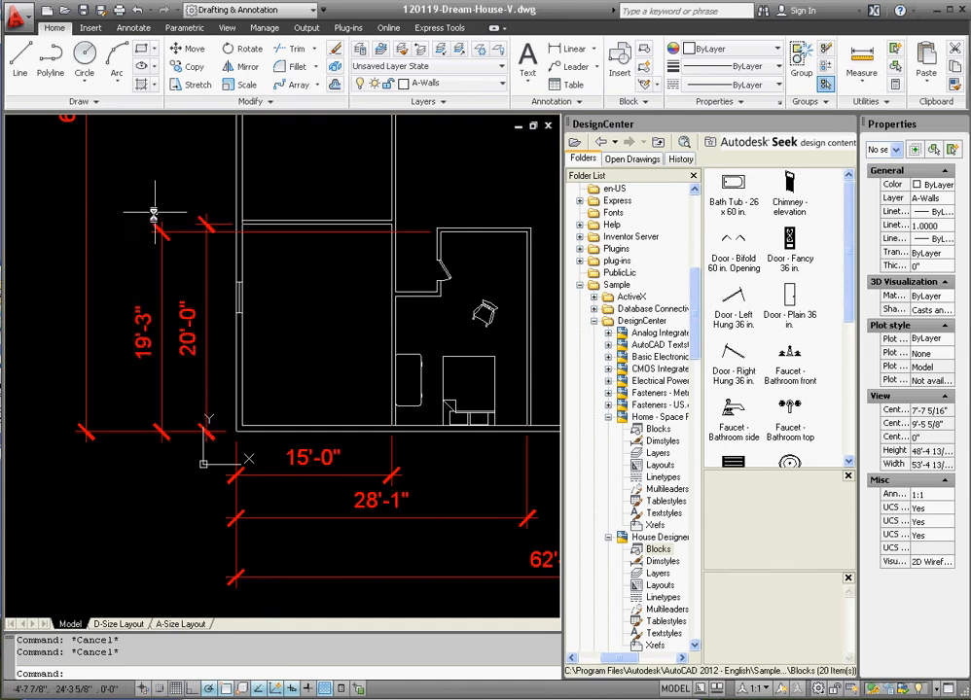
{"action": "left_click", "coordinate": [216, 289]}
{"action": "left_click", "coordinate": [200, 273]}
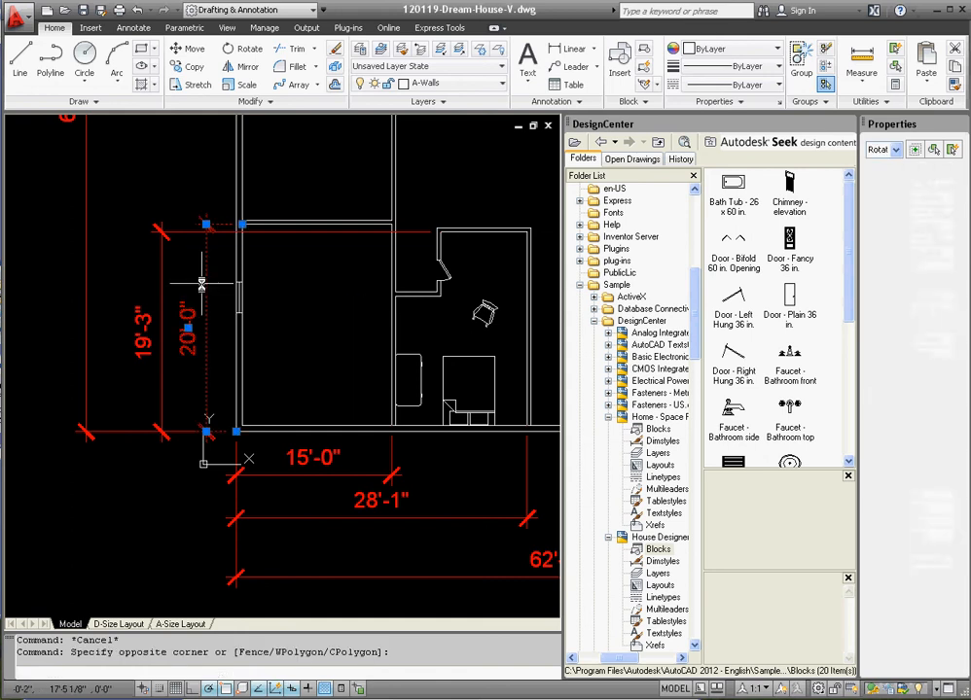
{"action": "left_click", "coordinate": [191, 327]}
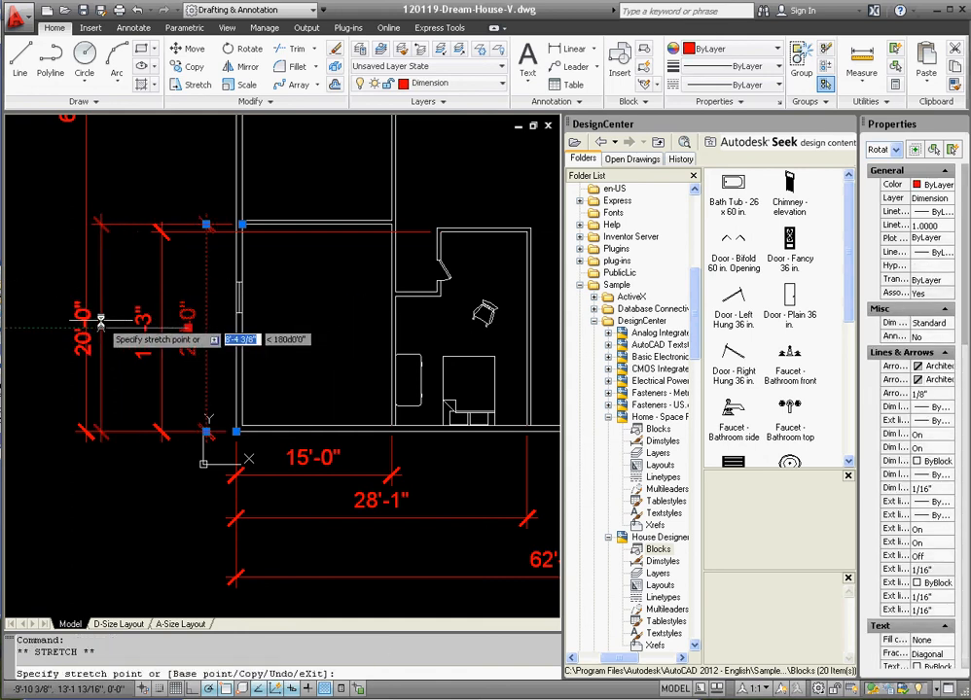
{"action": "left_click", "coordinate": [115, 327]}
Move the 19'-3" dimension in beside the left exterior wall and bring the 20'-0" dimension in just outside it.
{"action": "left_click", "coordinate": [136, 317]}
{"action": "left_click", "coordinate": [148, 290]}
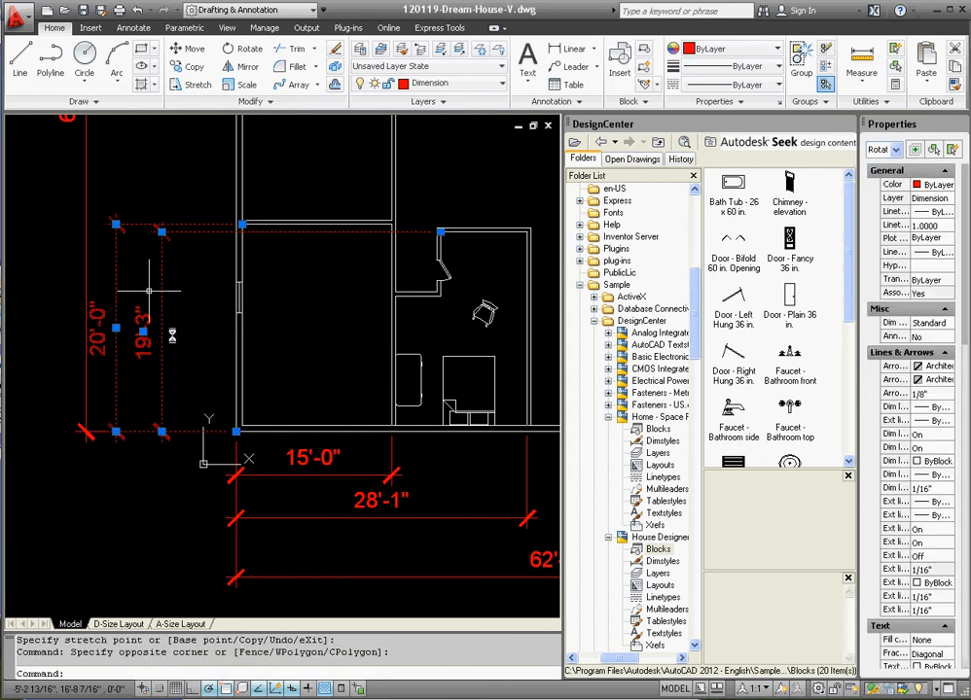
{"action": "left_click", "coordinate": [147, 331]}
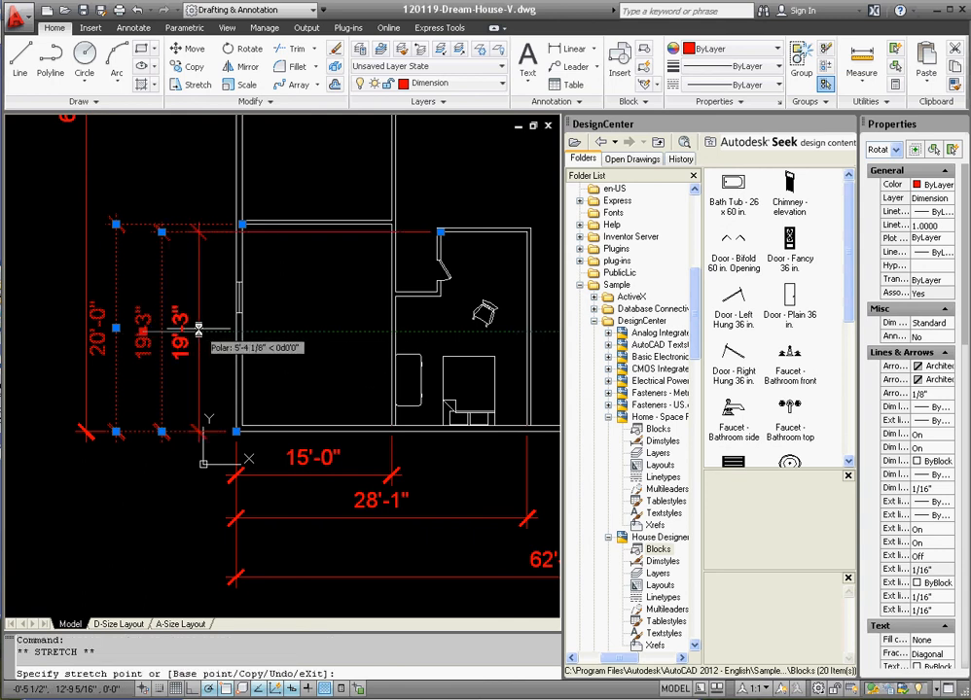
{"action": "left_click", "coordinate": [211, 331]}
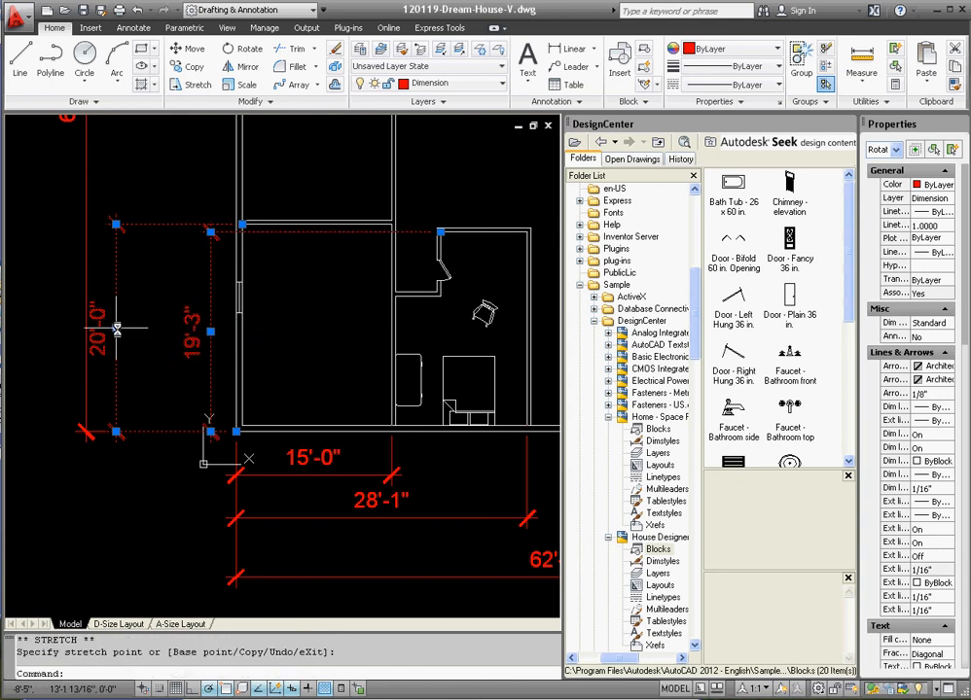
{"action": "left_click", "coordinate": [116, 331]}
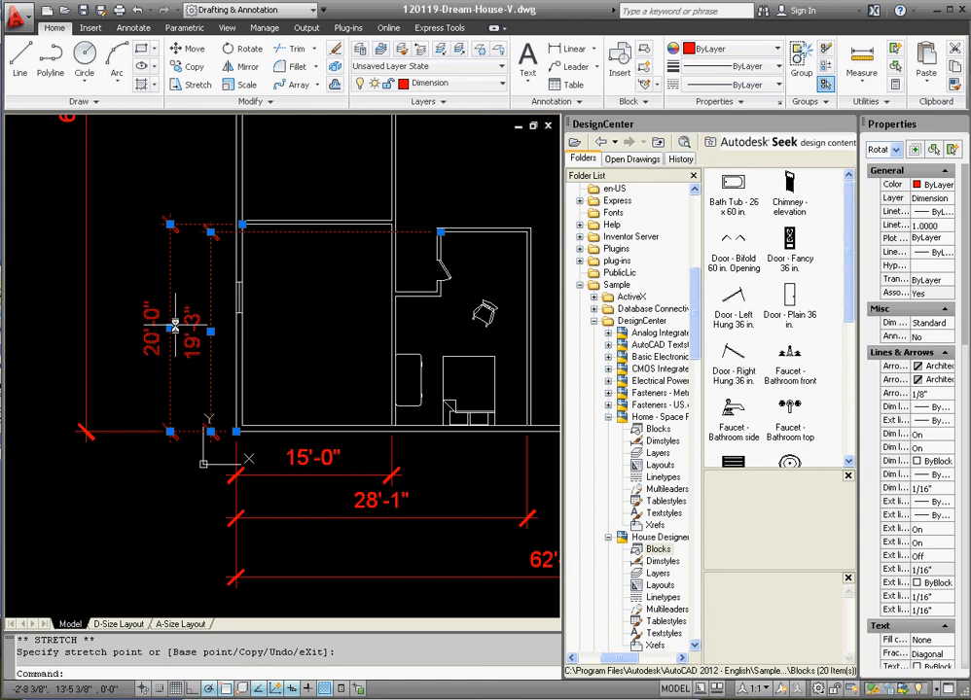
{"action": "key", "text": "Escape"}
{"action": "key", "text": "Escape"}
{"action": "scroll", "coordinate": [84, 319], "scroll_direction": "down", "scroll_amount": 2}
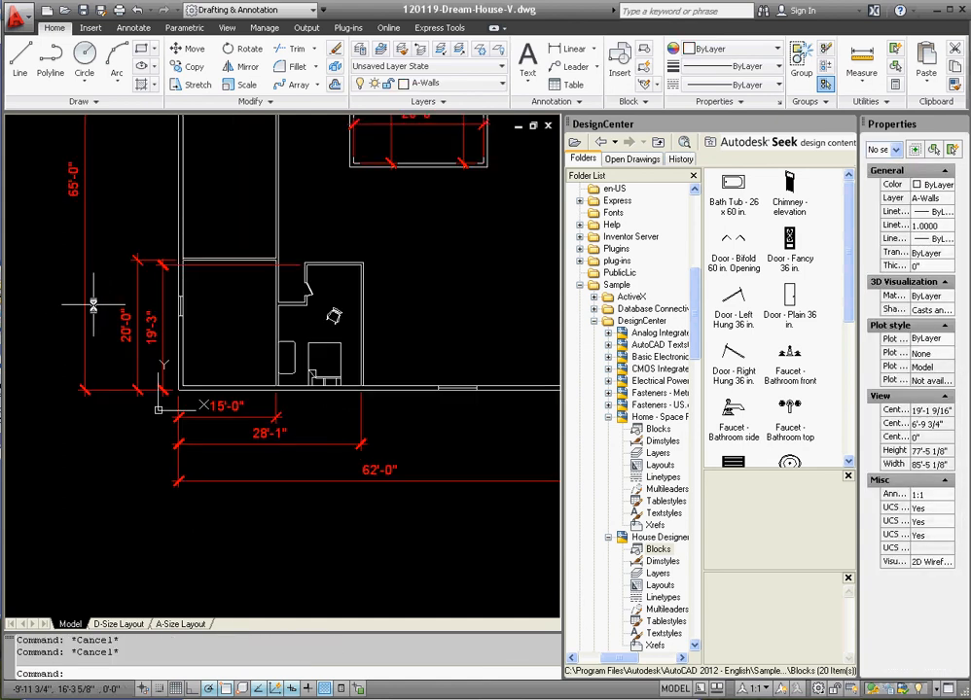
{"action": "scroll", "coordinate": [93, 304], "scroll_direction": "down", "scroll_amount": 4}
{"action": "scroll", "coordinate": [223, 289], "scroll_direction": "up", "scroll_amount": 1}
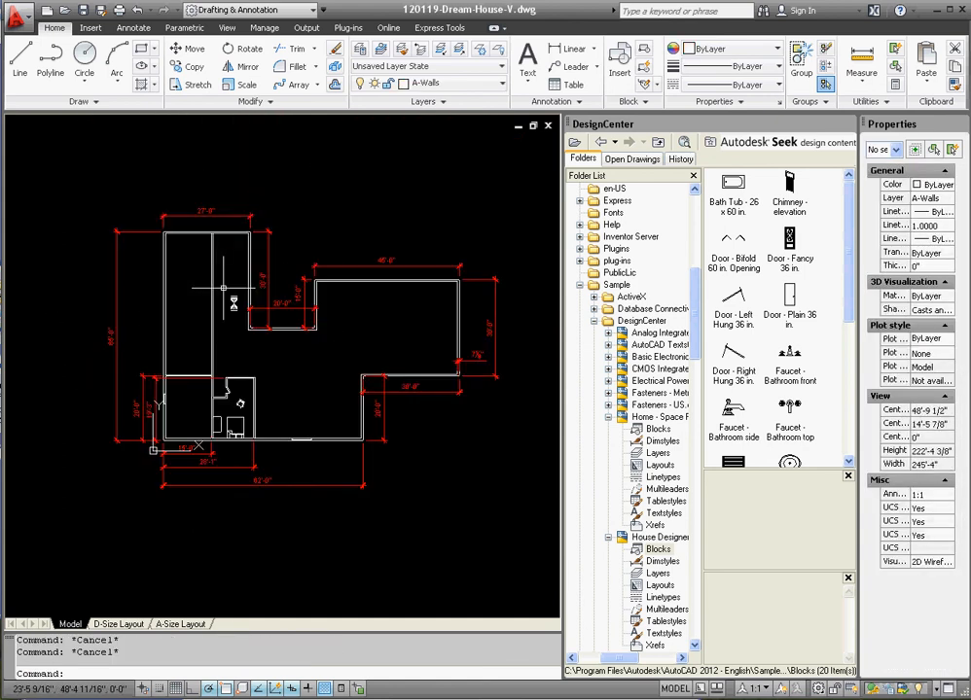
{"action": "scroll", "coordinate": [228, 292], "scroll_direction": "up", "scroll_amount": 2}
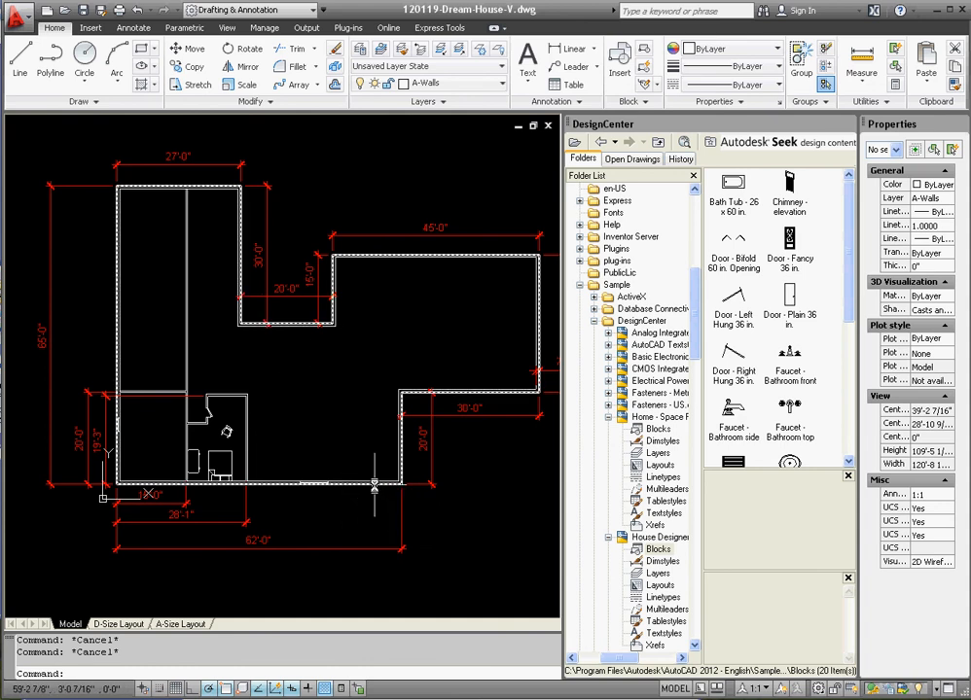